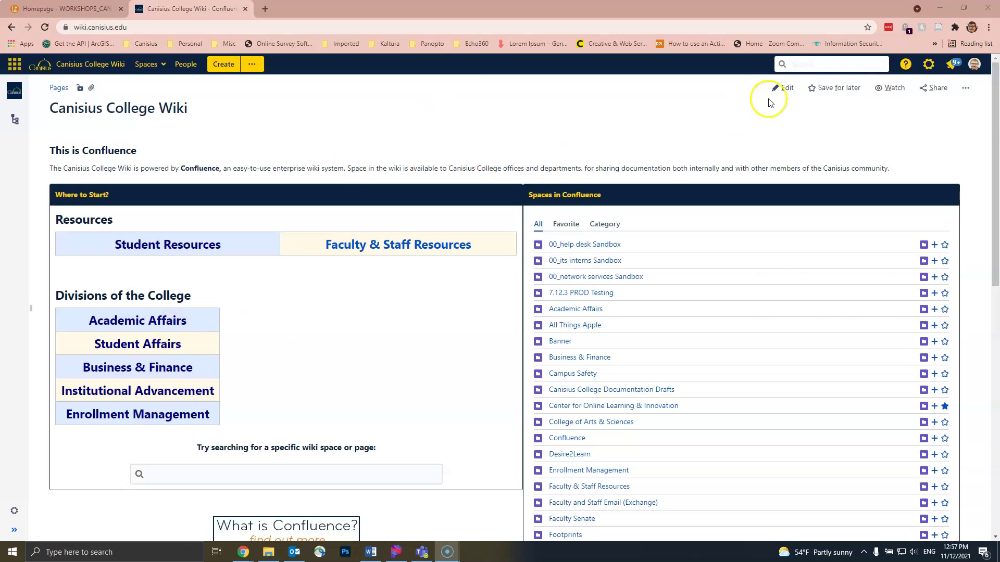
- Search the wiki for "D2L Faculty Start/End Course Checklist", open that page and go to its End section
left_click(805, 65)
type("D2L Faculty Start/End Course Checklist")
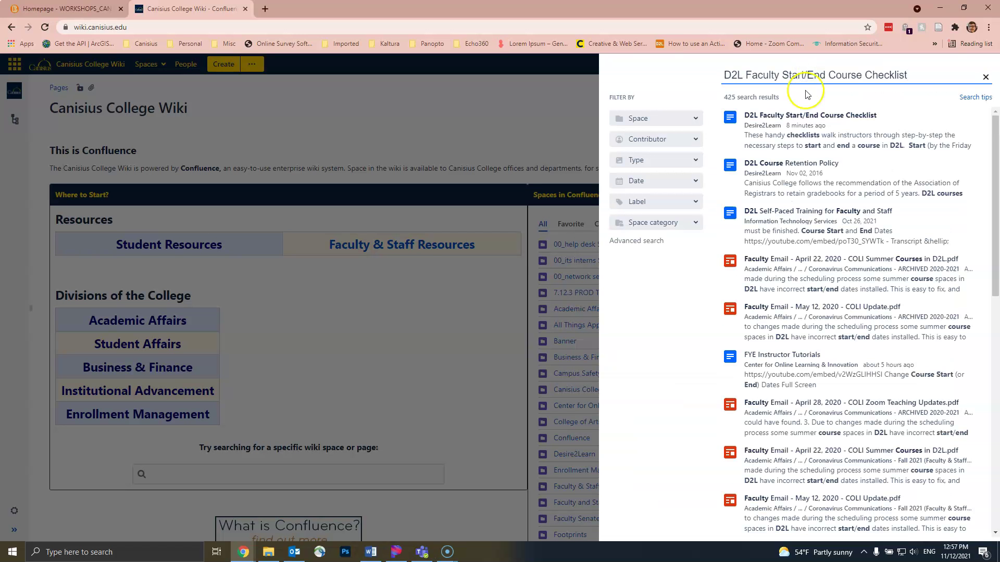
left_click(792, 127)
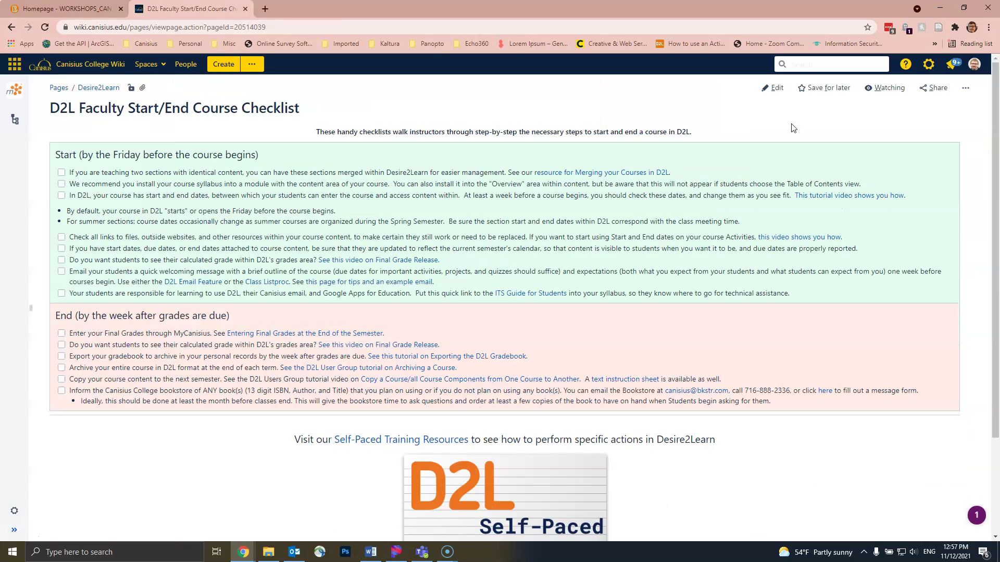
scroll(505, 151, "down", 3)
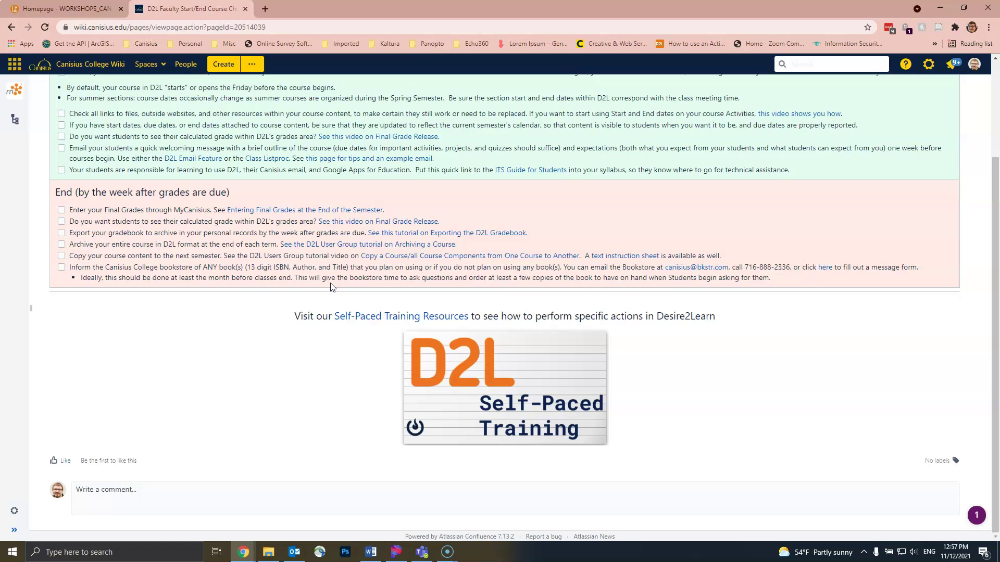
- Open my.canisius.edu in a new browser tab and log in to the portal
left_click(263, 9)
type("my.can")
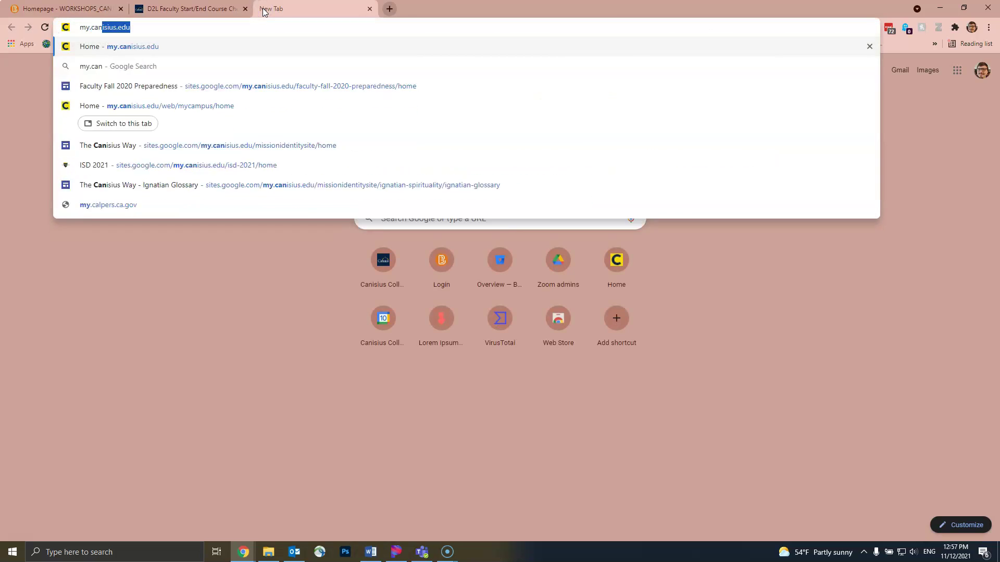
key("Return")
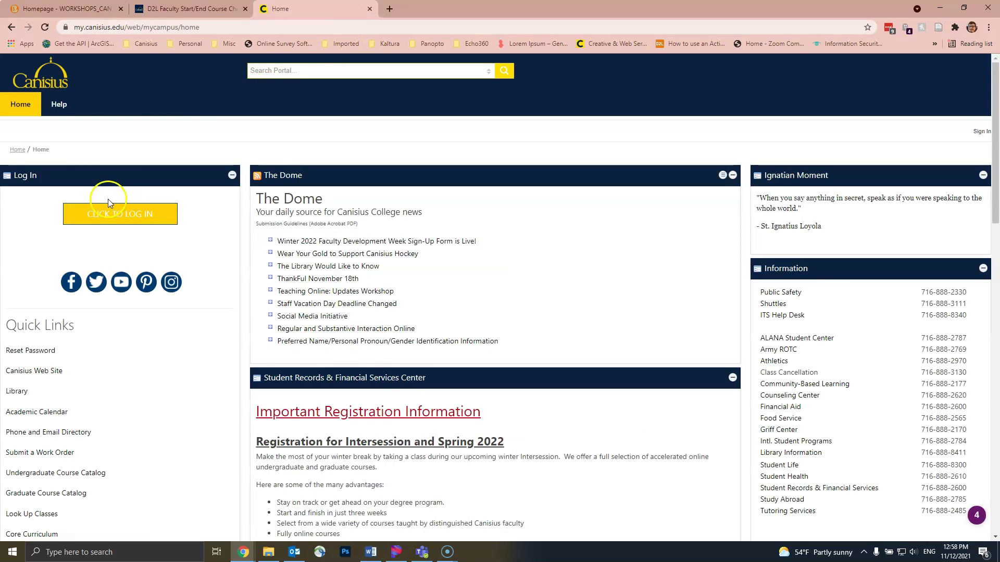
left_click(109, 203)
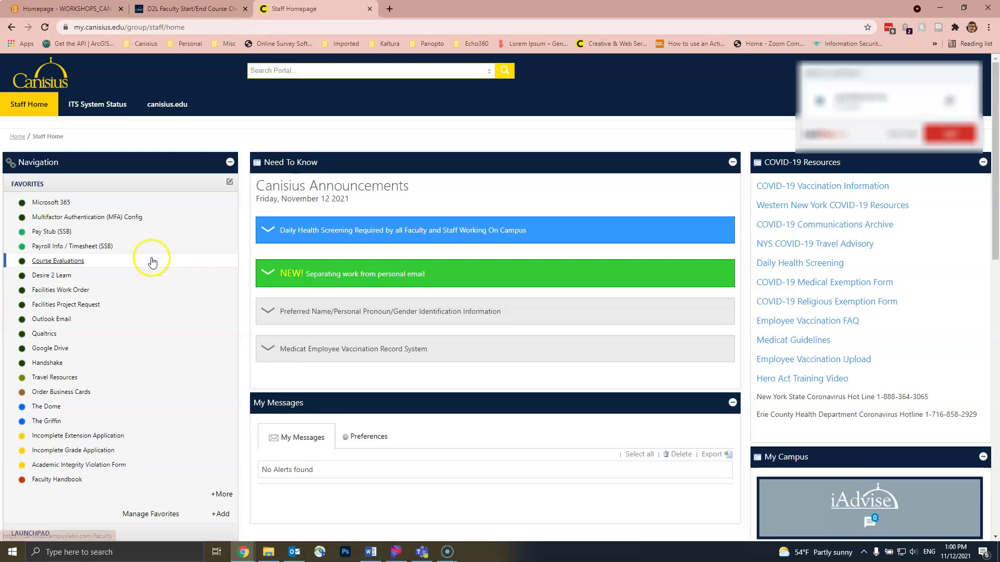
- Open Final Grades (SSB) from the Faculty Services links and submit Summer 2020 as the term
scroll(151, 261, "down", 8)
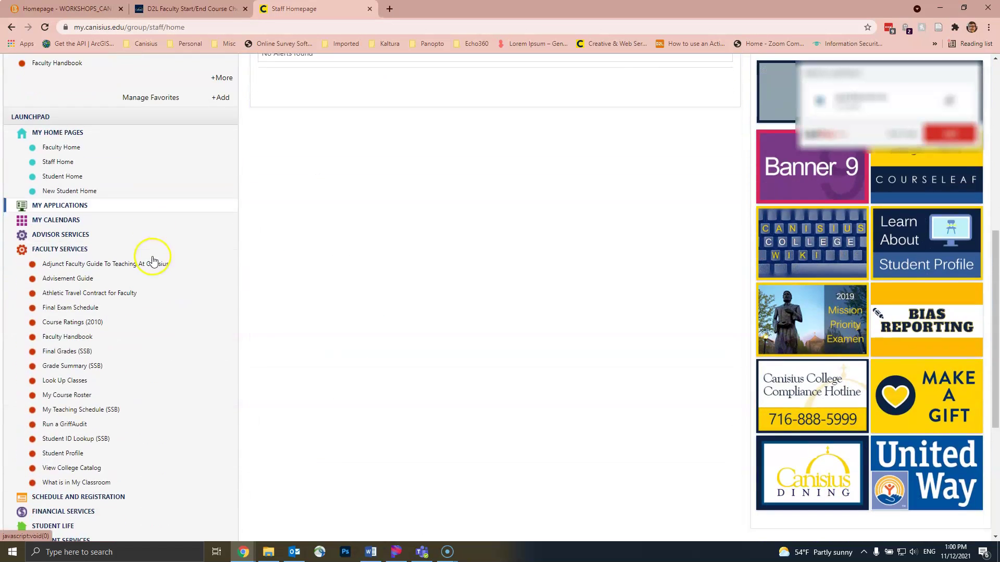
left_click(66, 351)
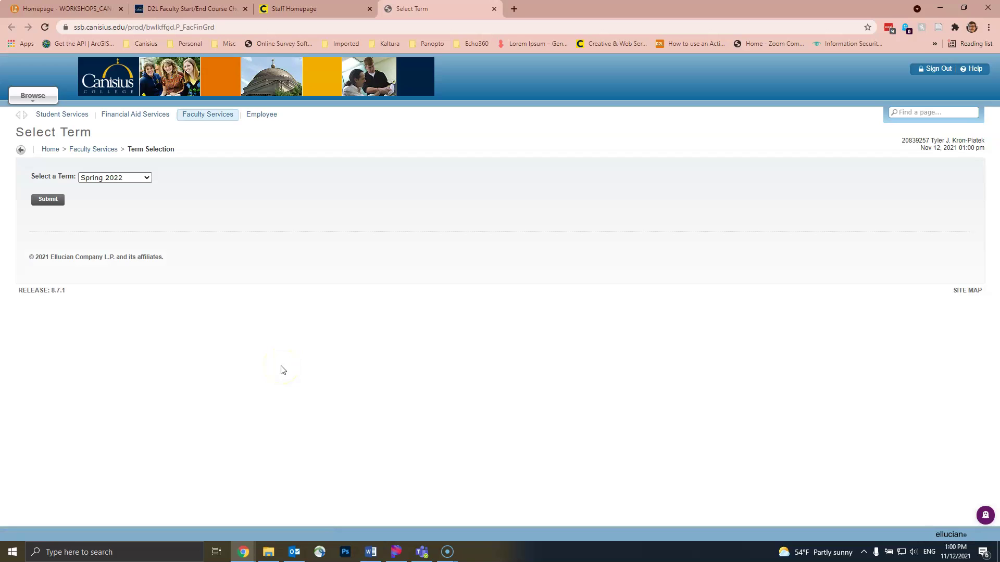
left_click(143, 177)
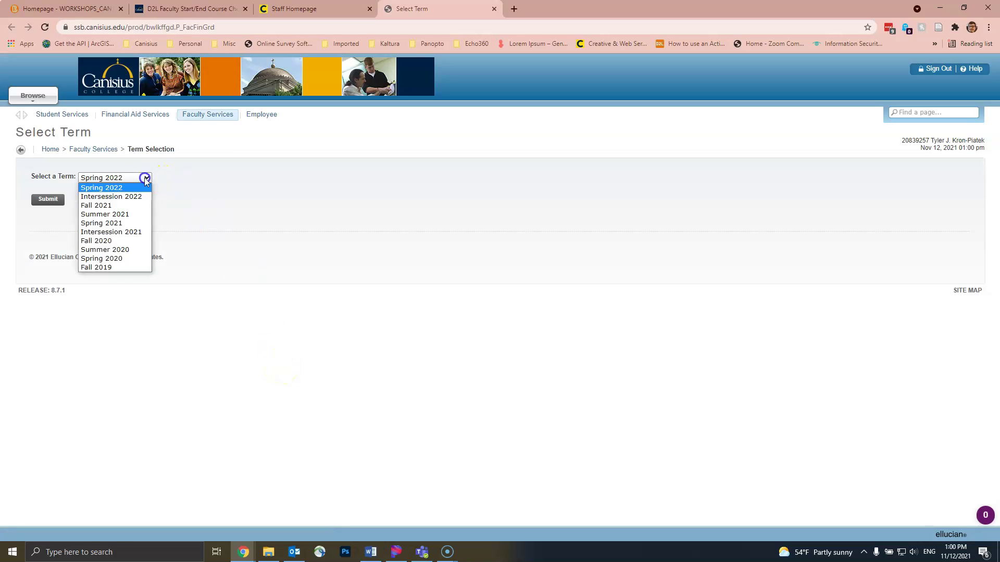
left_click(105, 249)
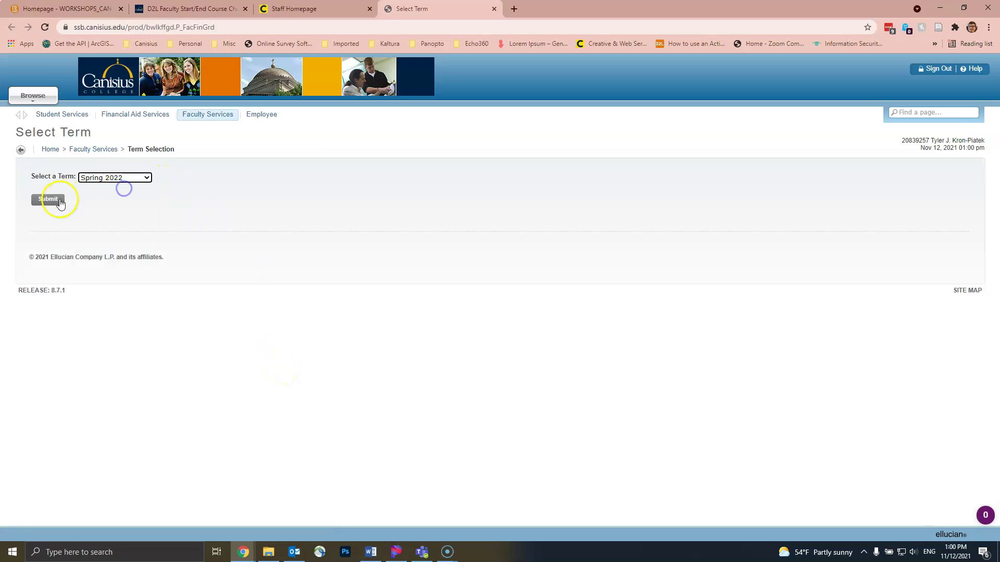
left_click(47, 199)
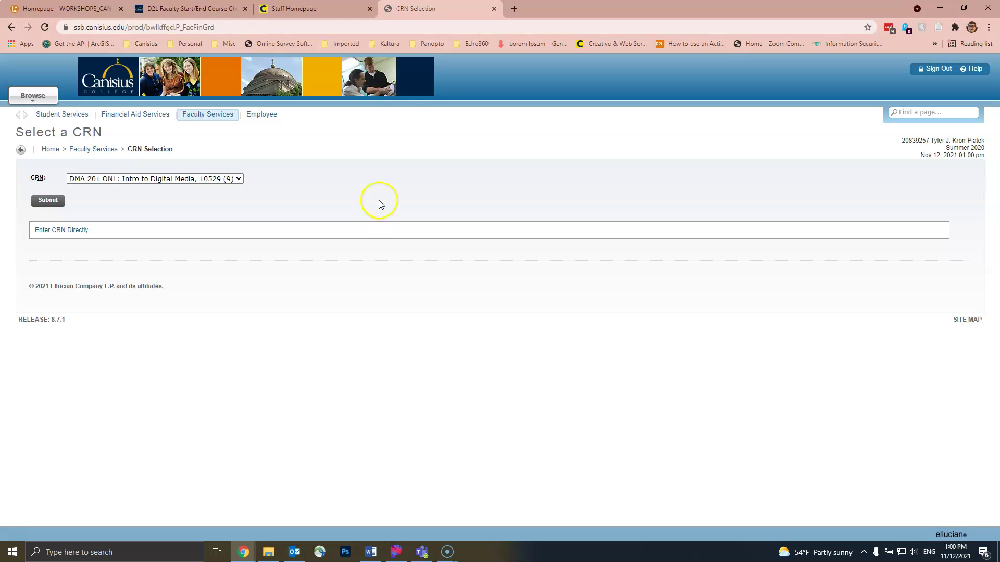
- Return to the course checklist and mark the item on entering final grades through MyCanisius as done
left_click(208, 9)
left_click(61, 210)
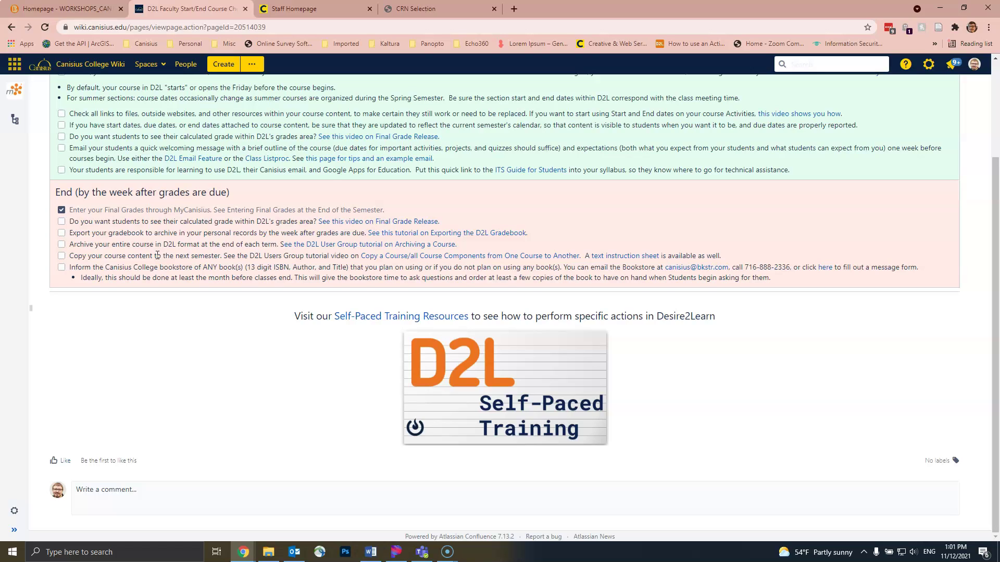
- Switch to the WORKSHOPS_CAN101E_Demonstrator Course in D2L and open the Calculation Options in its grade settings
left_click(67, 13)
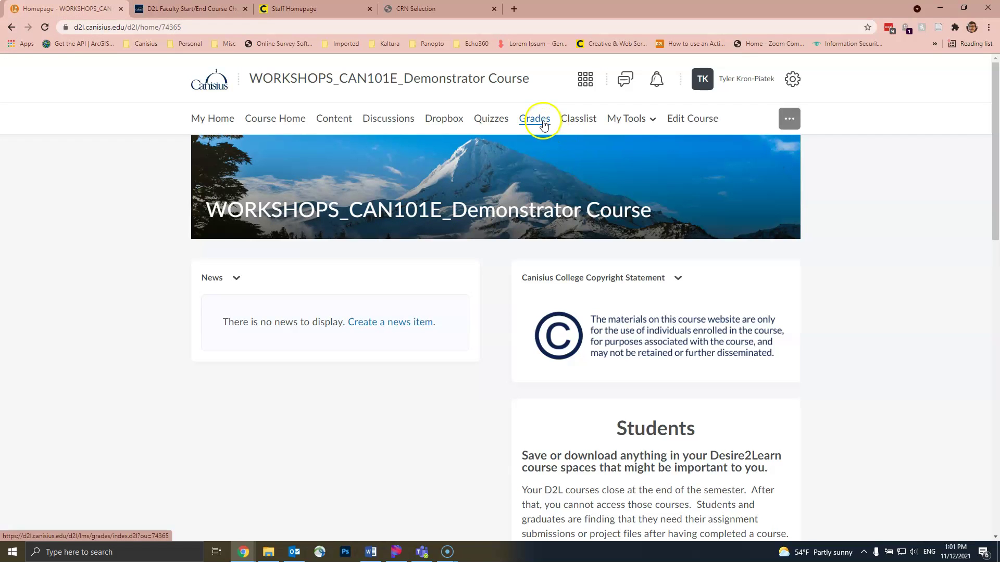
left_click(543, 123)
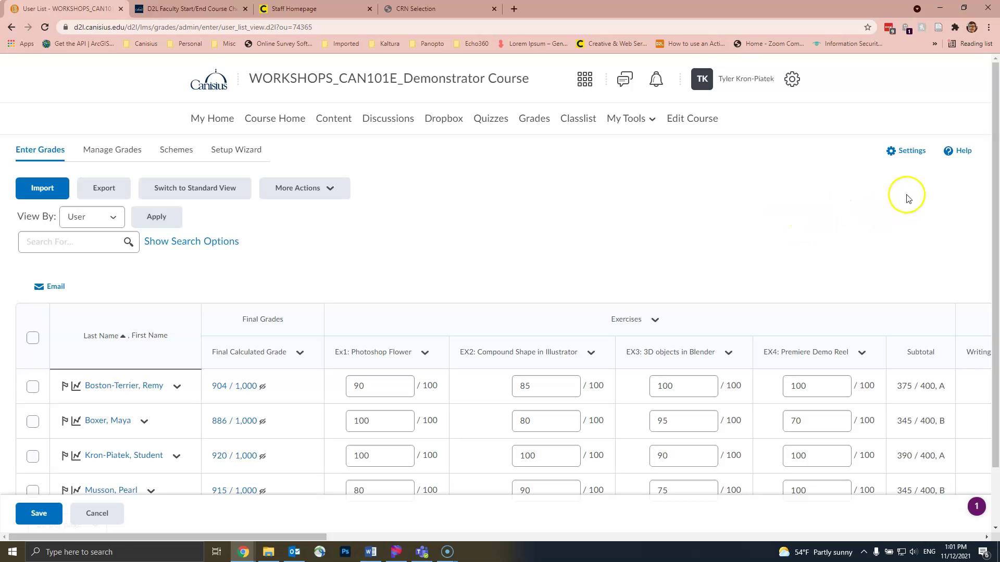
left_click(909, 151)
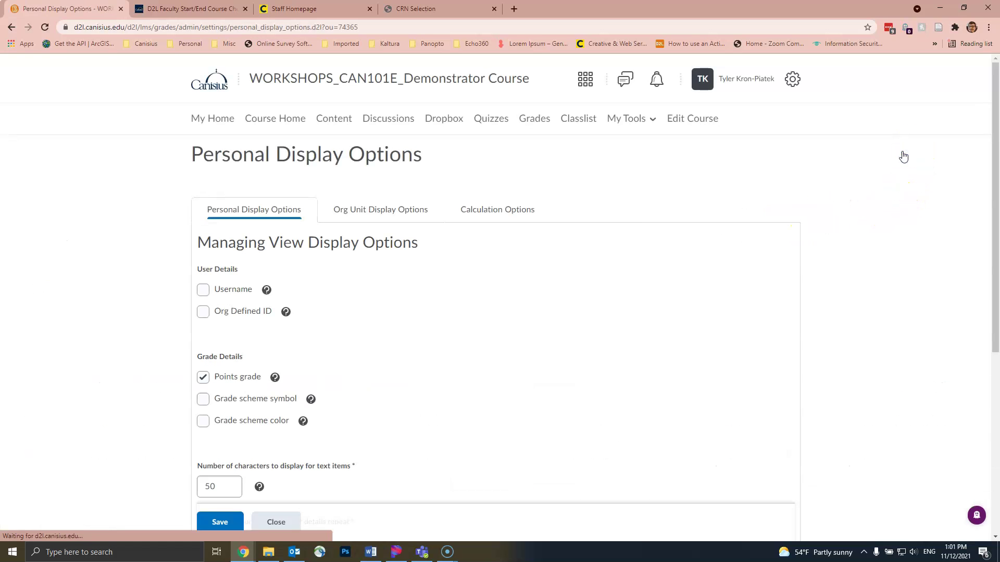
left_click(512, 209)
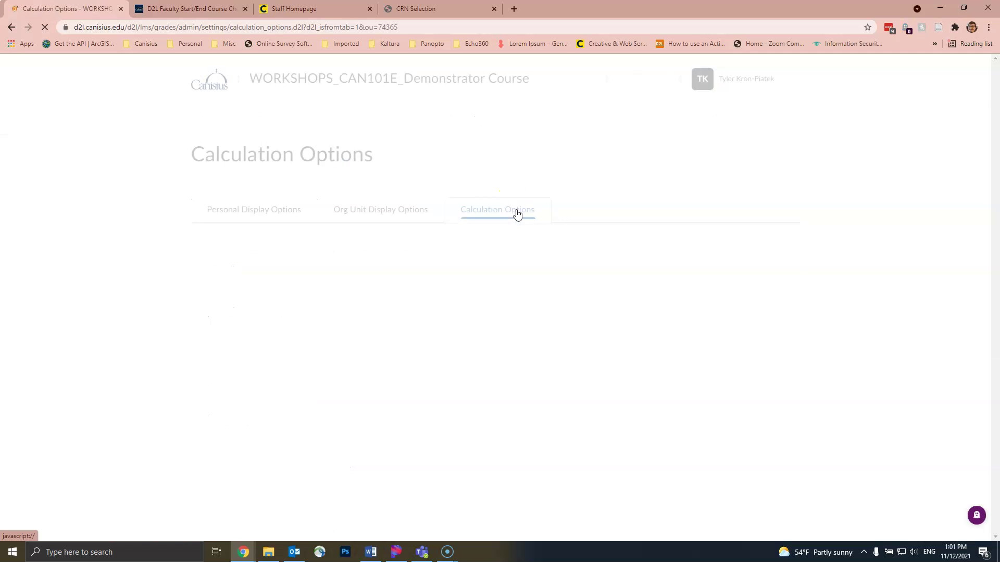
- Save the calculation options with Calculated Final Grade selected and automatic release of the final grade enabled, confirming the changes
scroll(530, 239, "down", 1)
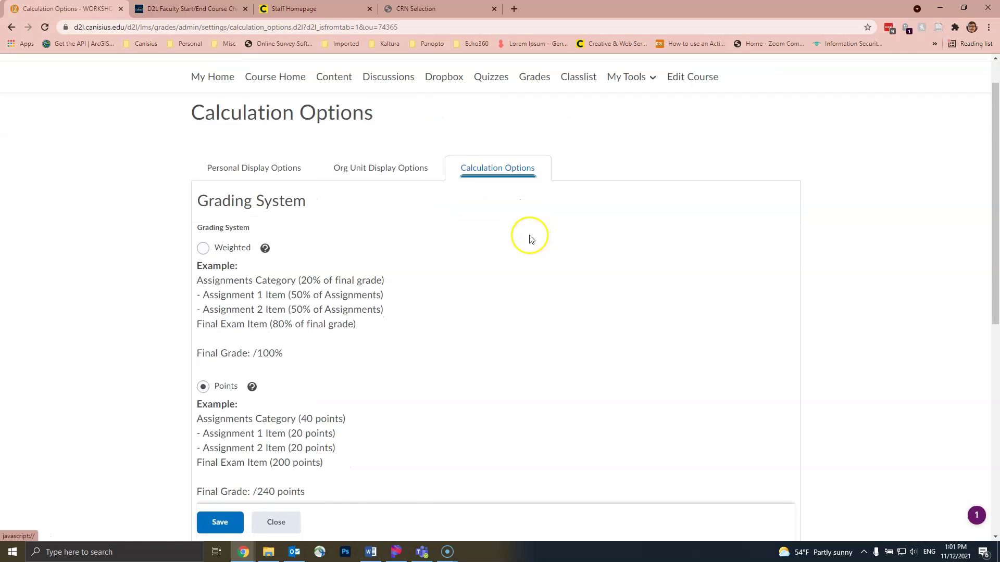
scroll(529, 239, "down", 8)
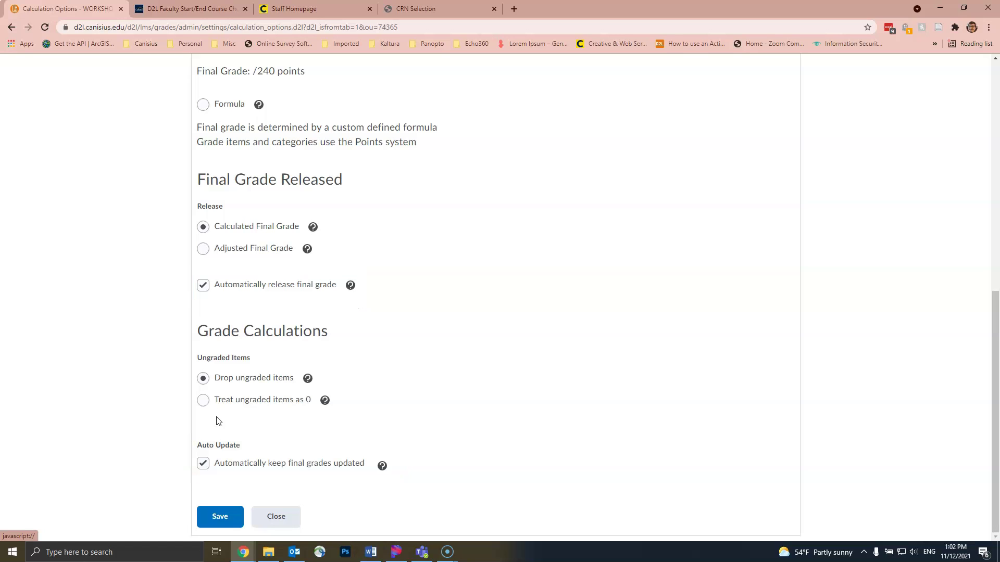
left_click(217, 517)
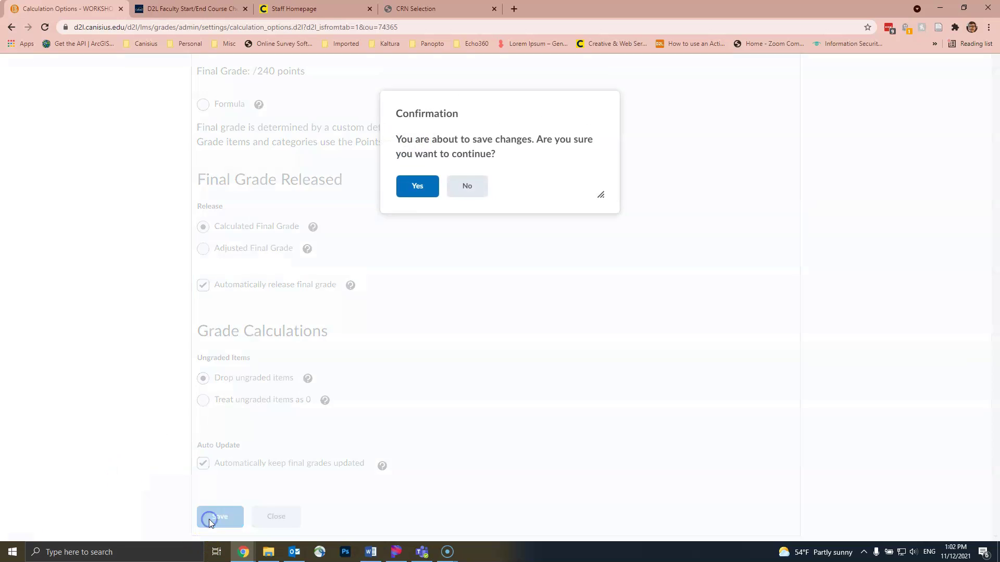
left_click(417, 184)
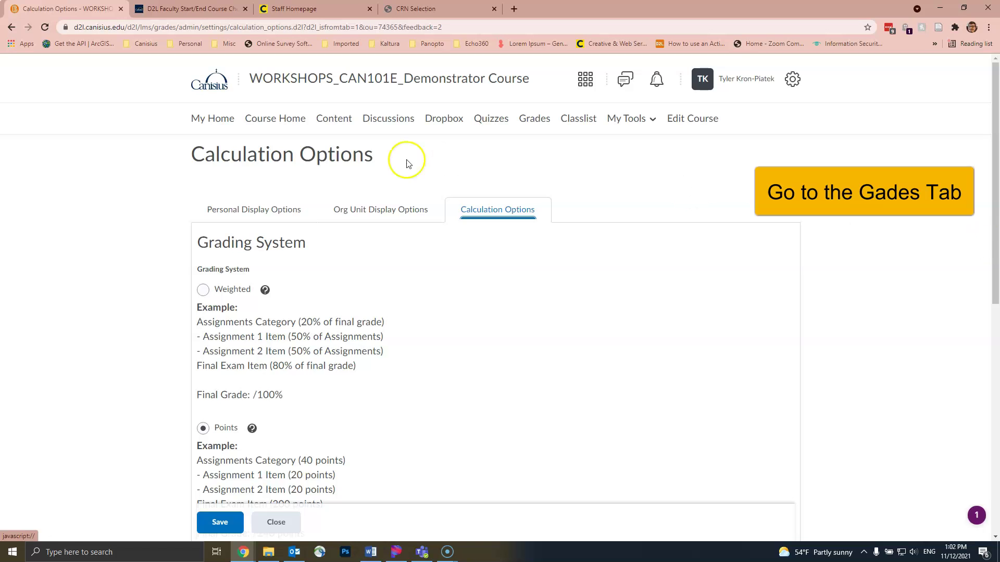
- Open grade entry for the Final Calculated Grade column in the gradebook and list 200 students per page
left_click(538, 120)
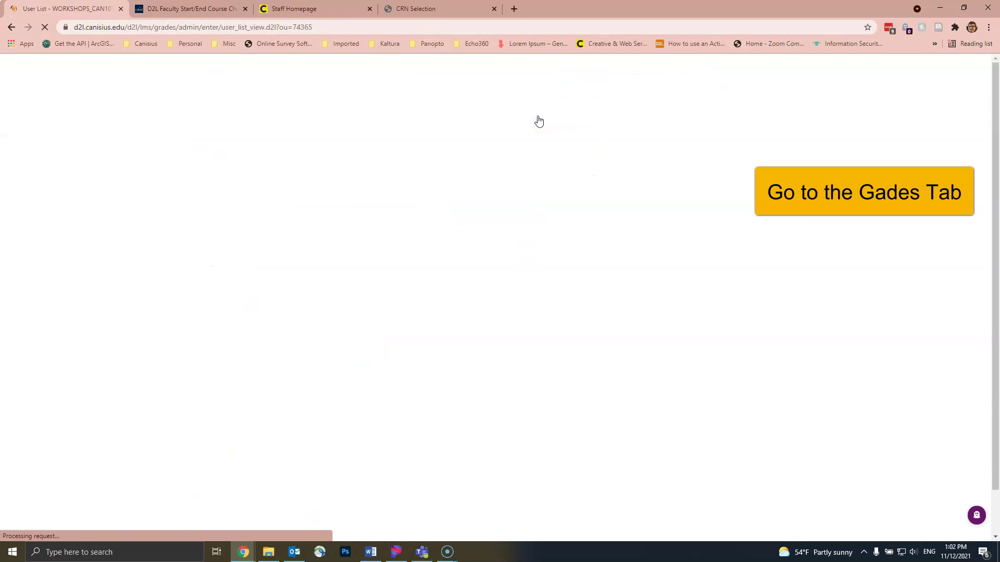
left_click(300, 354)
left_click(324, 411)
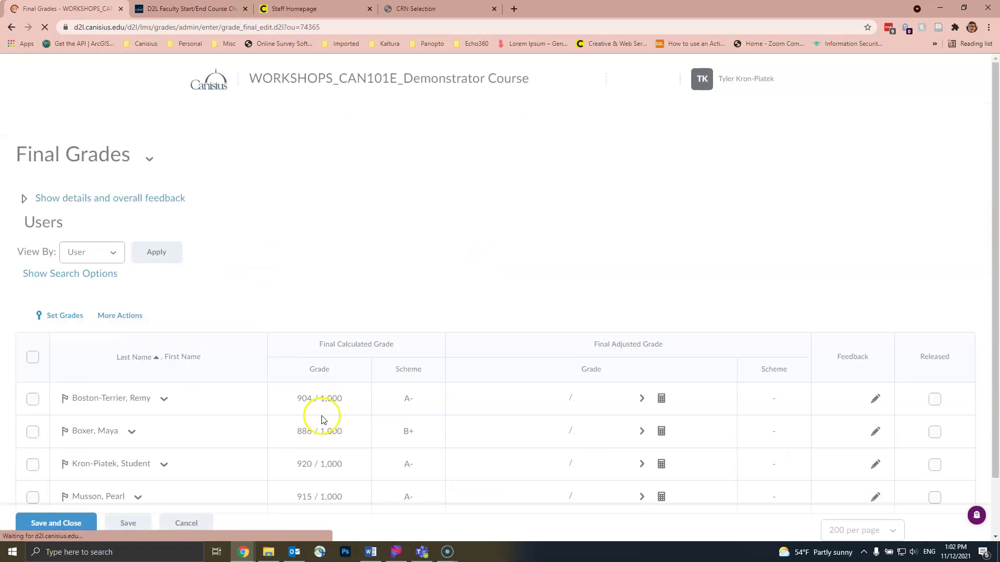
scroll(100, 354, "down", 2)
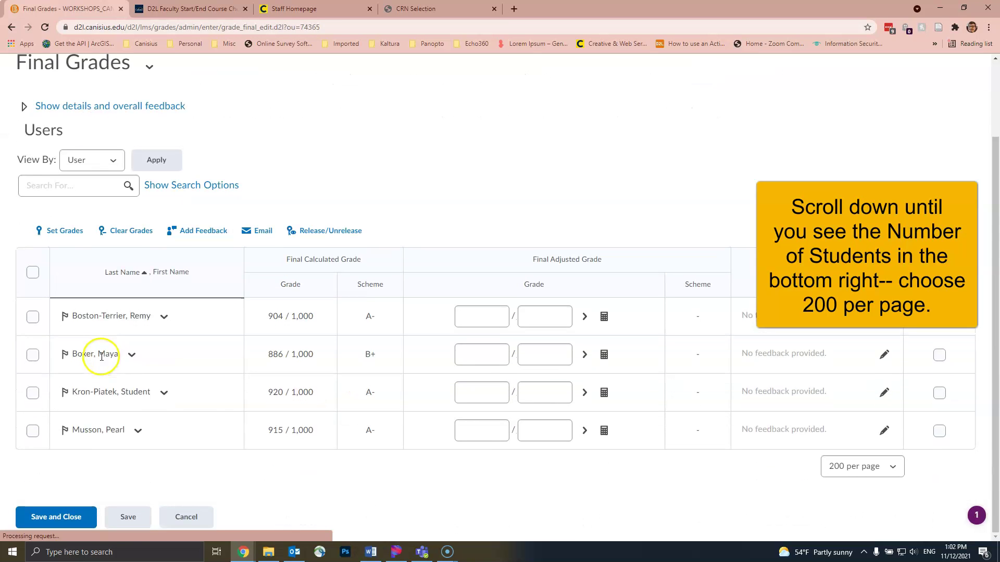
left_click(861, 472)
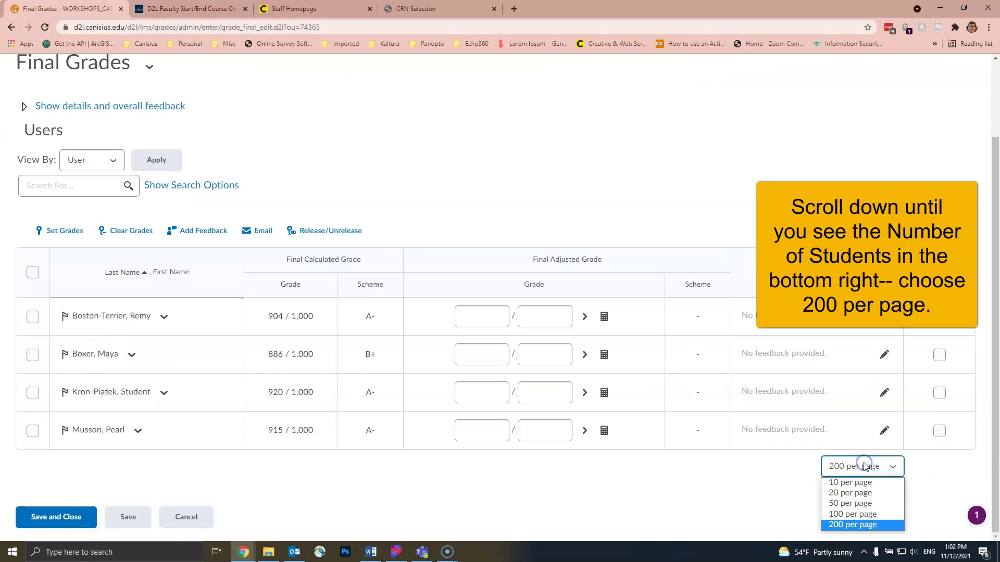
left_click(868, 527)
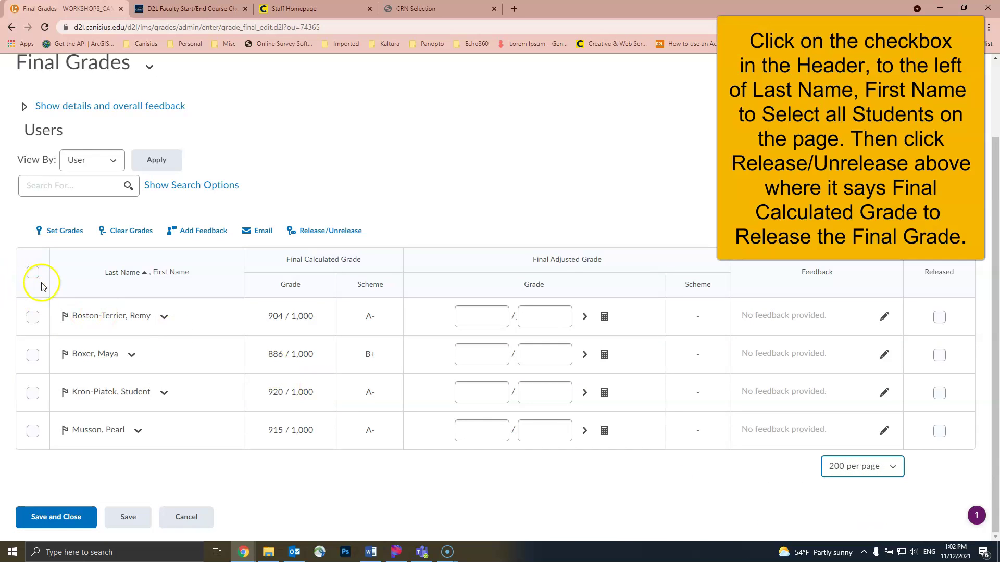
- Release the final grades of all listed students, then save and close the Final Grades page, confirming the changes
left_click(33, 273)
left_click(344, 231)
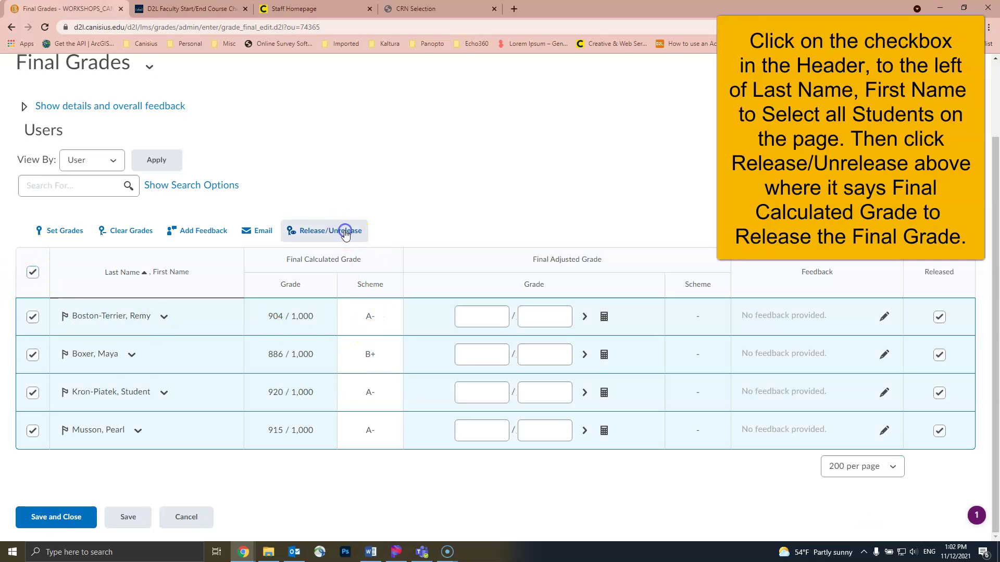
left_click(58, 517)
left_click(426, 186)
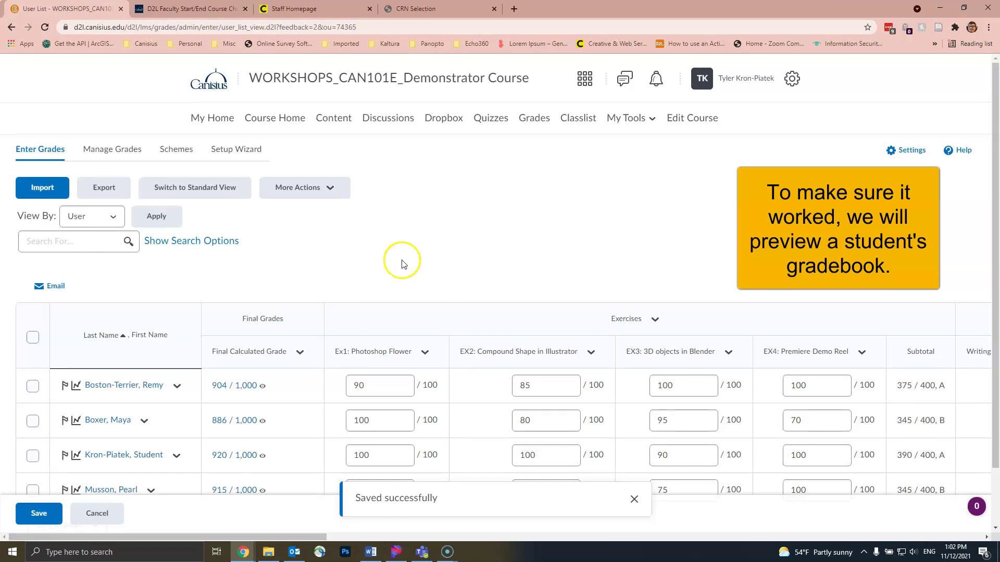
- Preview the first listed student's gradebook, review the final calculated grade and grade items, and close the preview
scroll(402, 262, "down", 2)
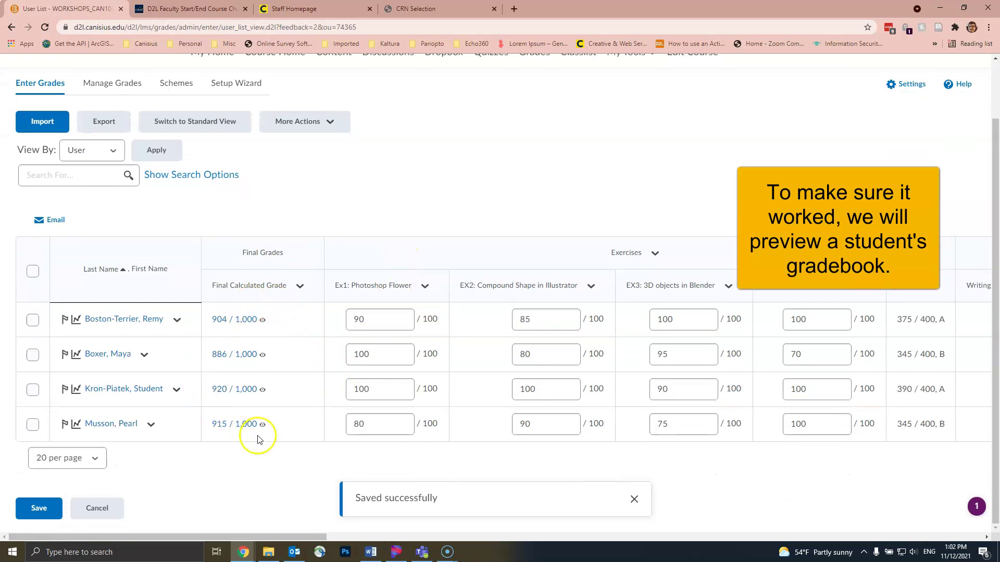
left_click(177, 320)
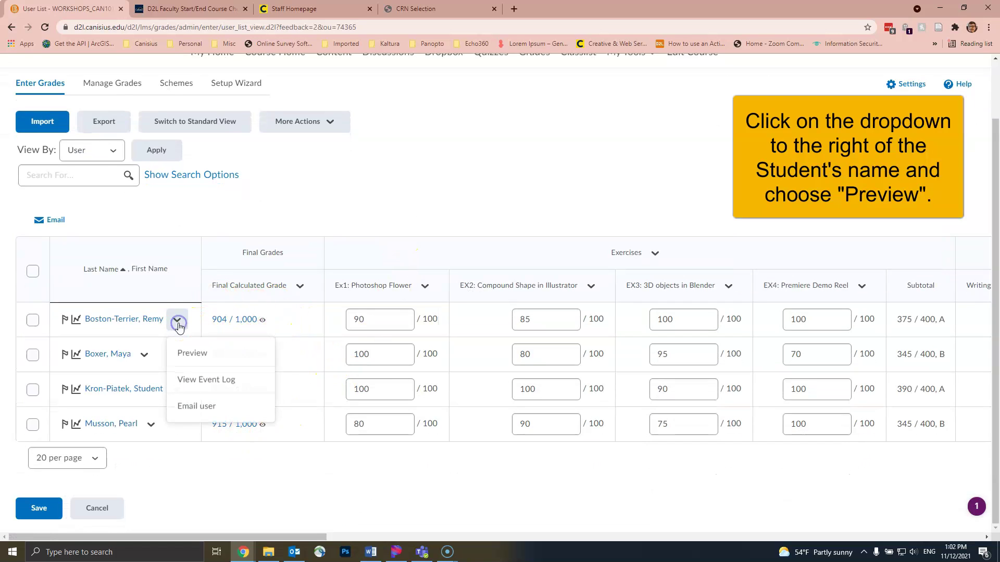
left_click(214, 364)
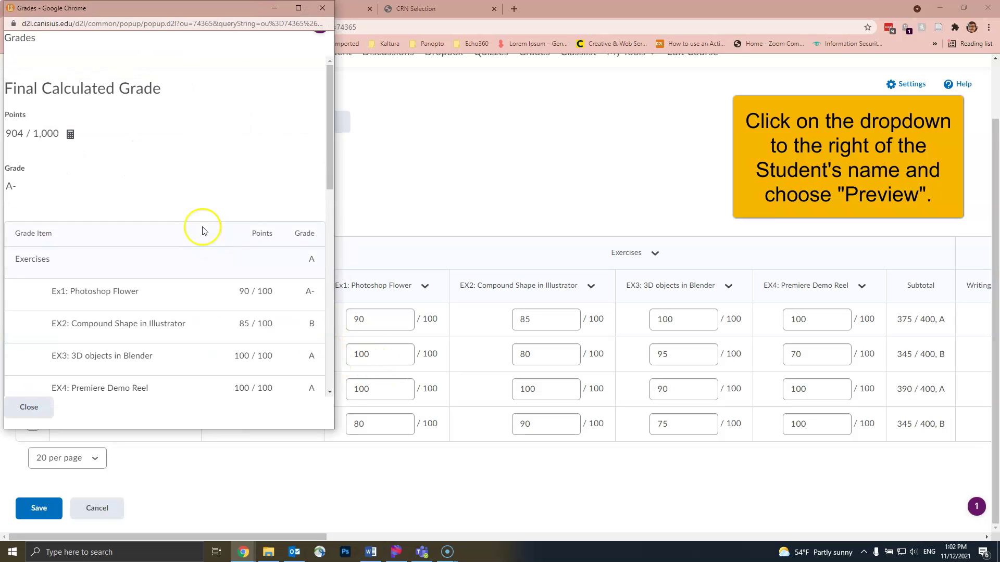
scroll(194, 214, "down", 7)
scroll(194, 250, "up", 7)
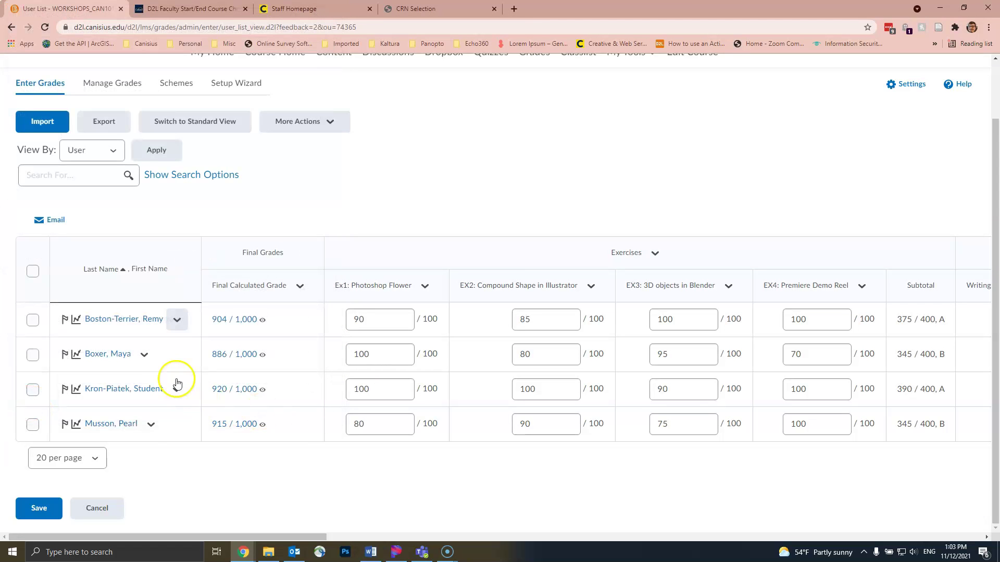
- Preview the second listed student's gradebook and close the preview
left_click(145, 354)
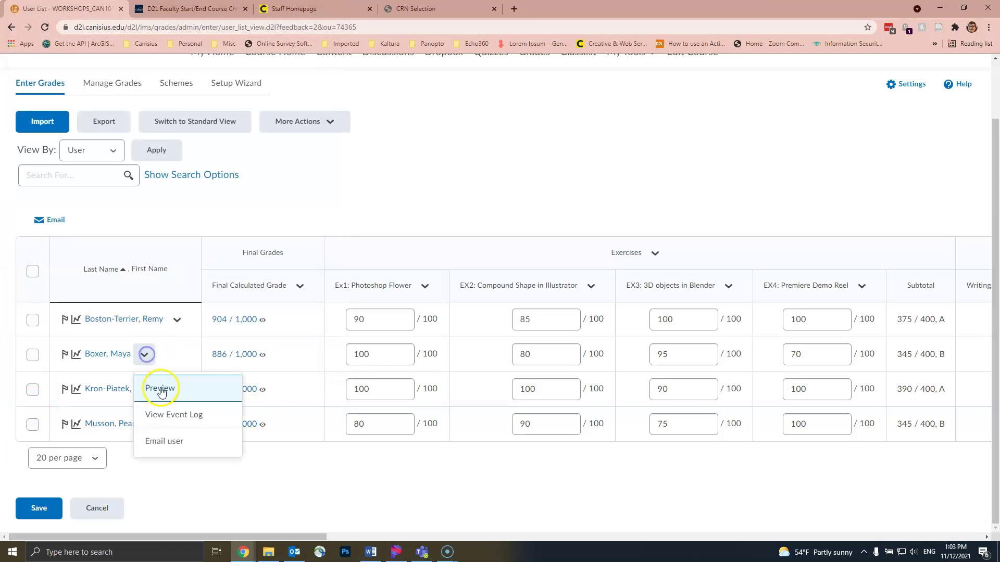
left_click(160, 389)
left_click(490, 166)
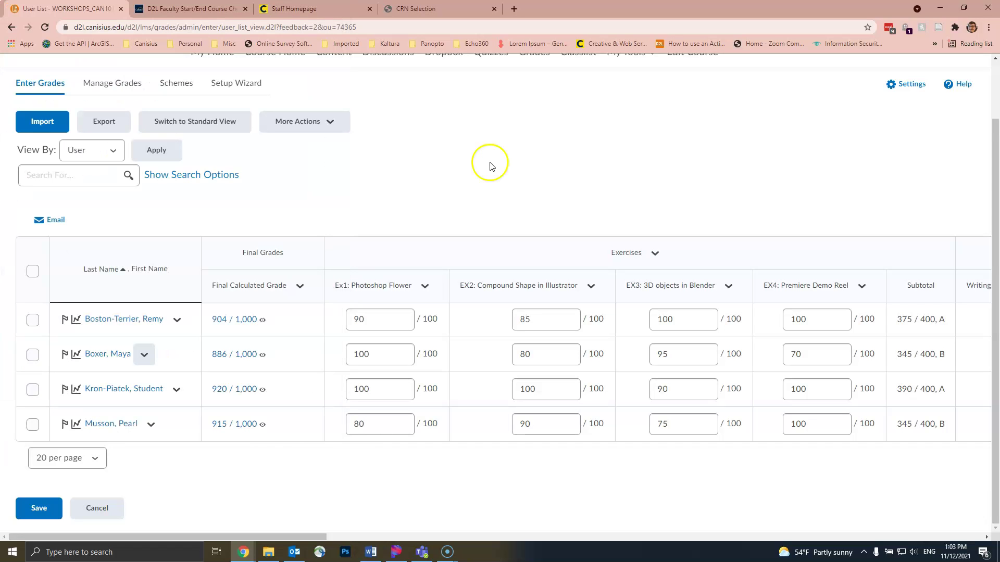
- Return to the course checklist and mark the End item on students seeing their calculated grade as done
left_click(188, 8)
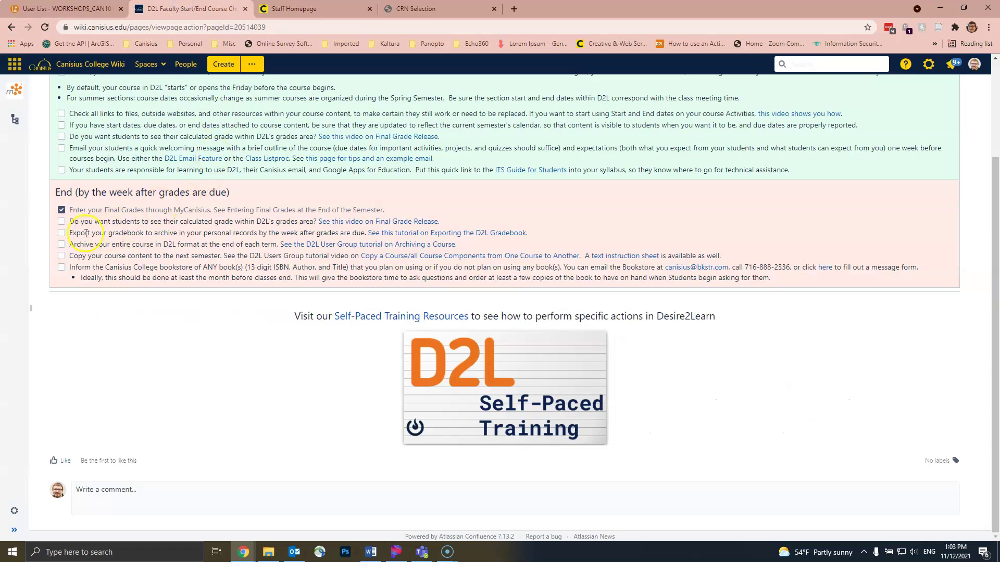
left_click(61, 222)
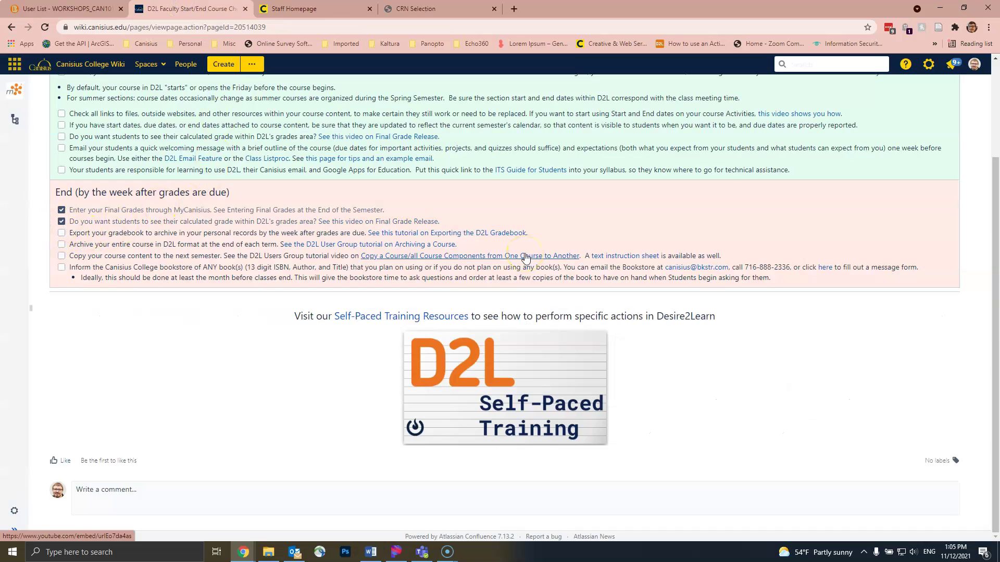
- Open the grade export page of the D2L Demonstrator Course and review the export options and all selected grade items
left_click(67, 9)
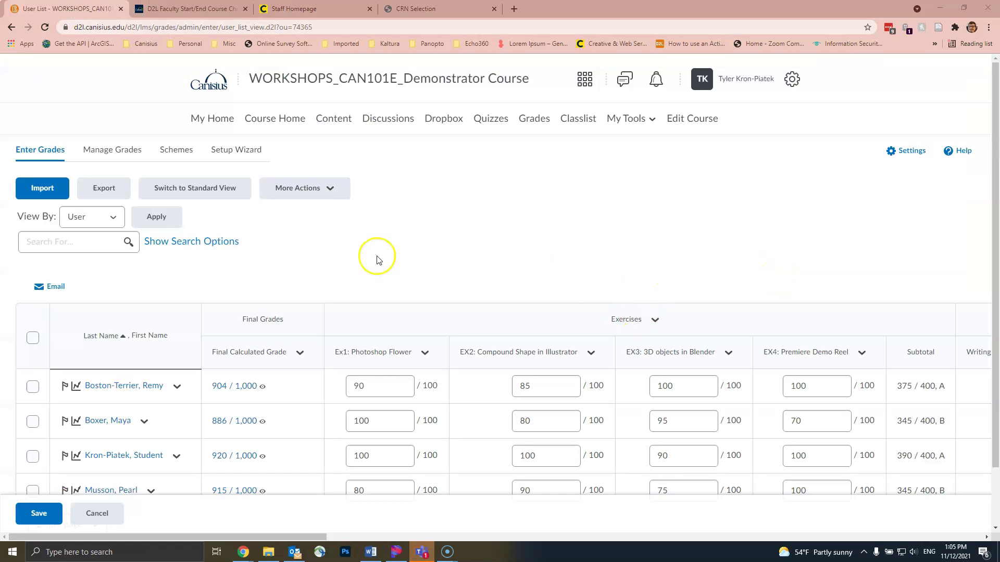
left_click(108, 189)
scroll(396, 234, "down", 1)
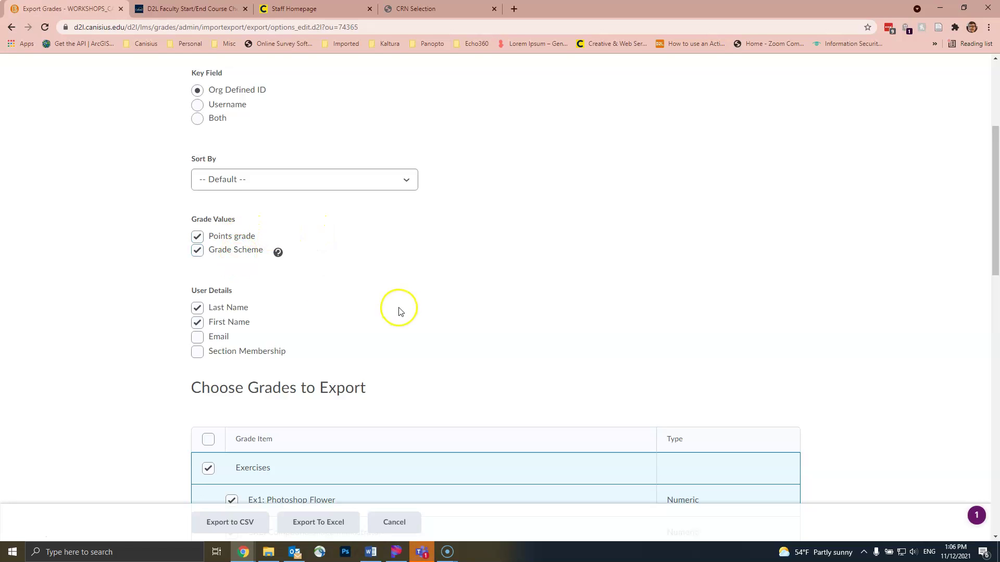
scroll(410, 281, "down", 1)
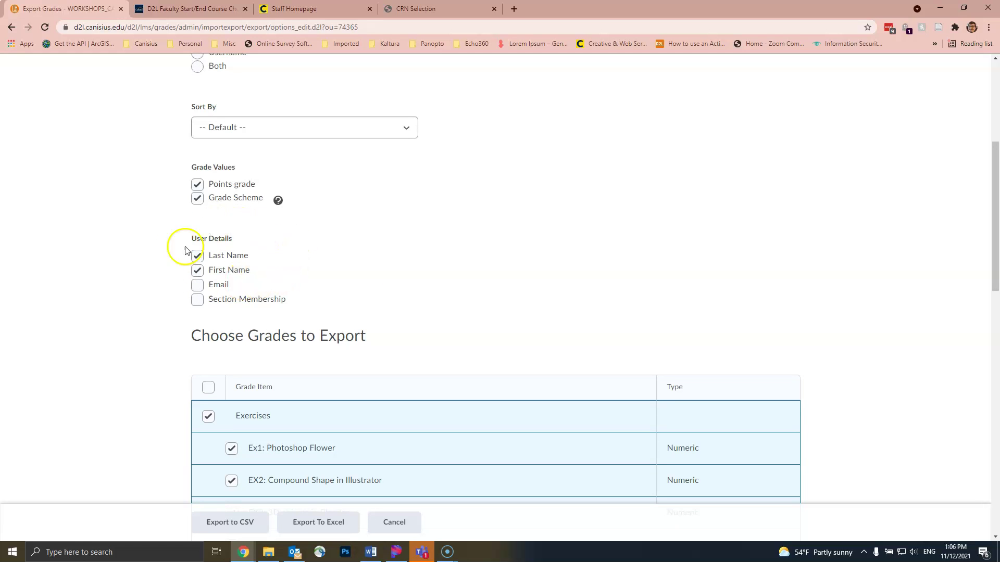
scroll(442, 281, "down", 2)
left_click(443, 271)
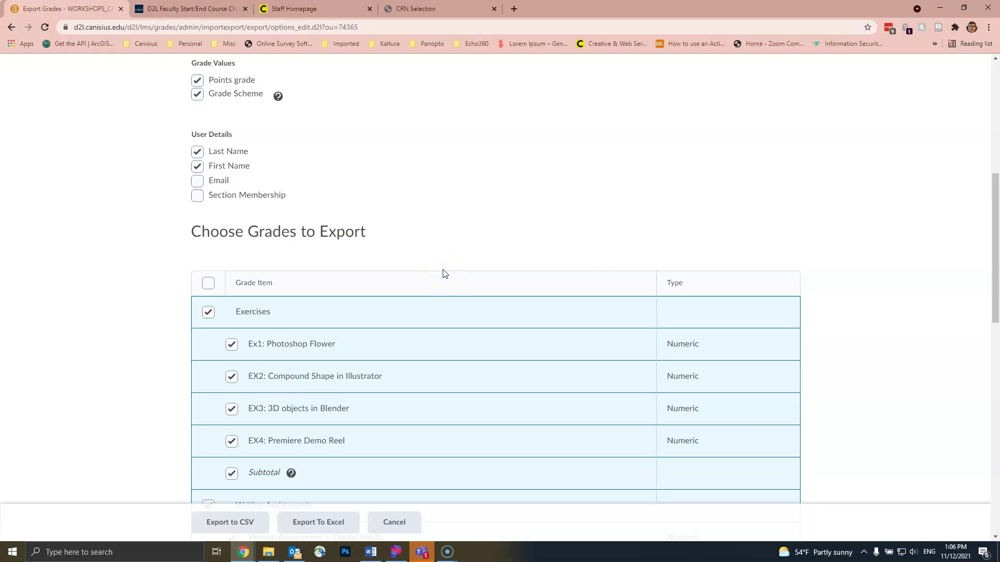
scroll(443, 273, "down", 13)
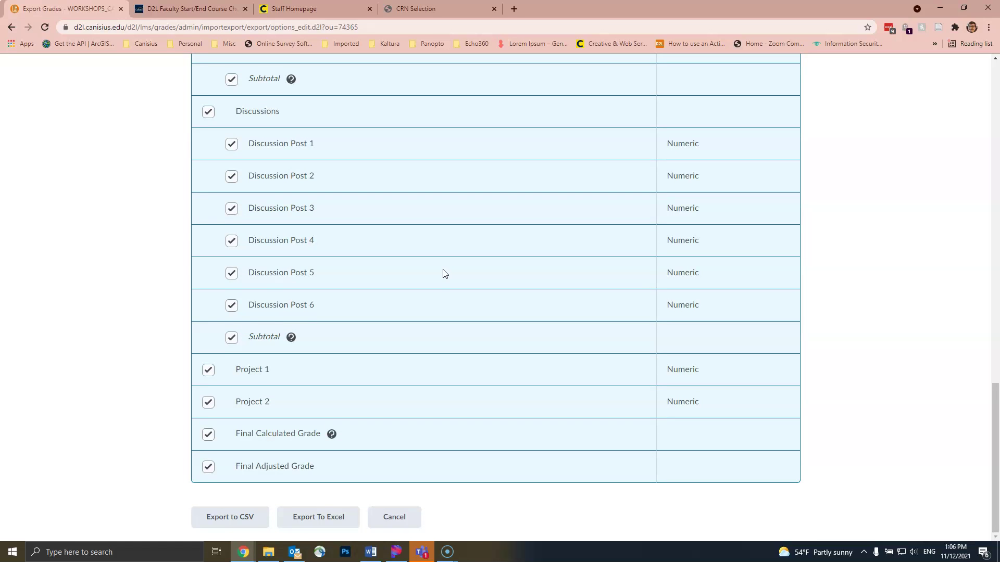
left_click(442, 273)
- Export the selected grades to Excel, save the workbook to the desktop, and mark the checklist's gradebook export item as done
left_click(318, 520)
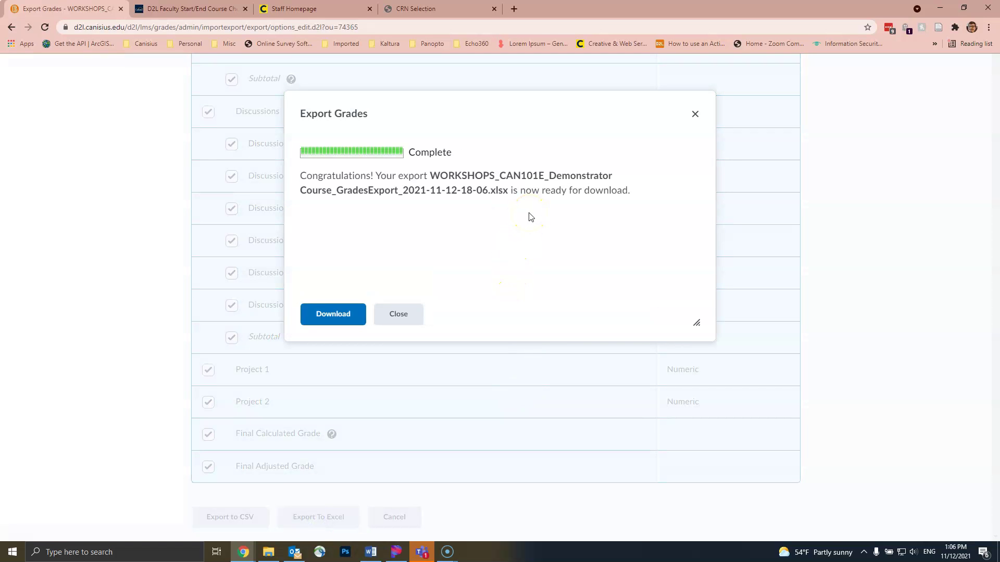
left_click(336, 313)
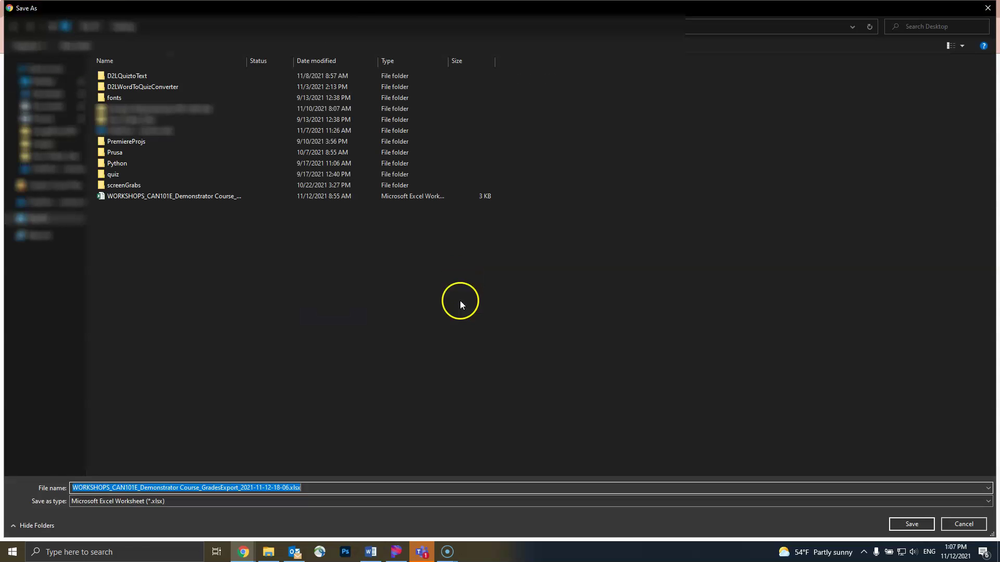
left_click(911, 524)
key("ctrl+Tab")
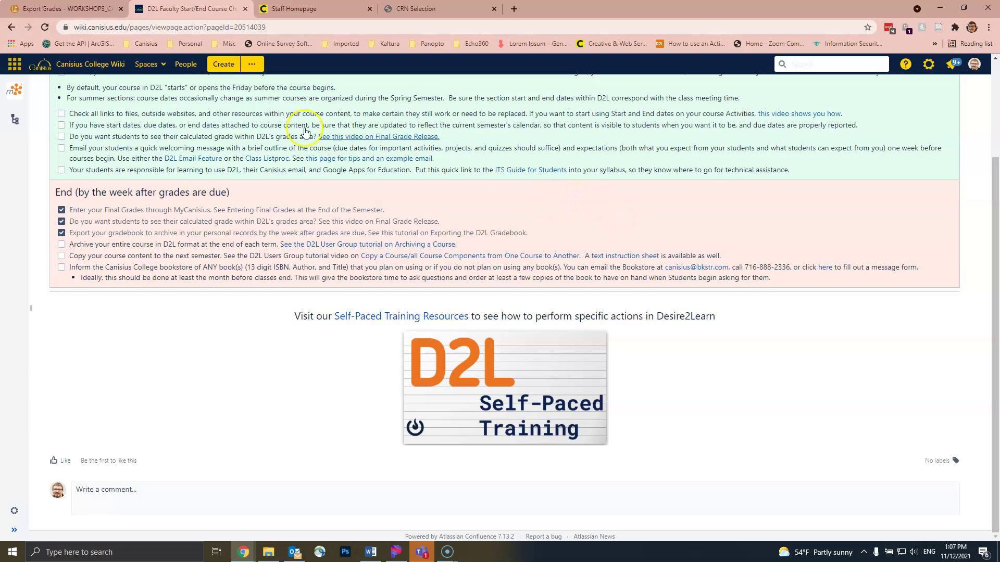
- In the Demonstrator Course's administration area, start a component export using the Export as Brightspace Package option
left_click(80, 6)
scroll(649, 270, "up", 20)
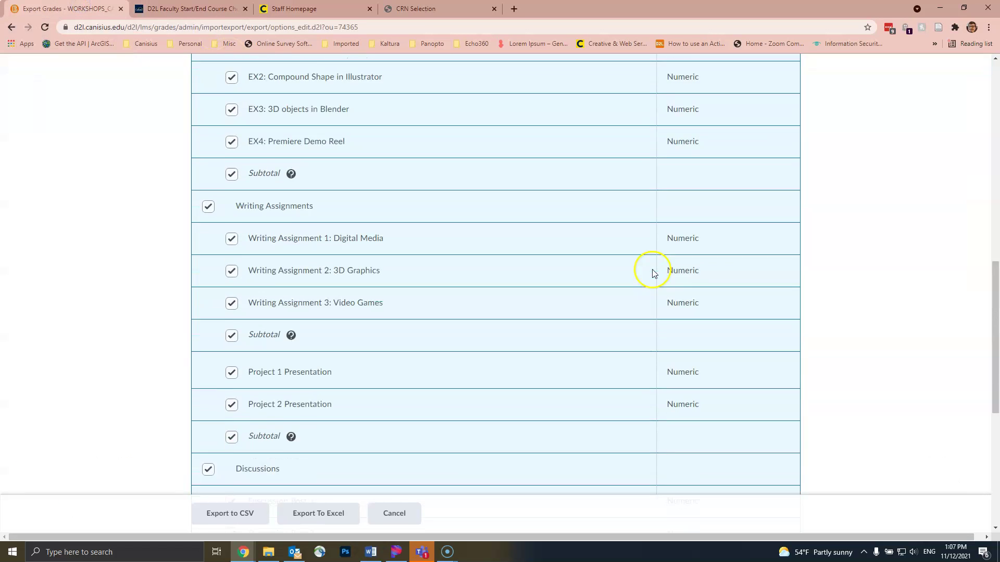
left_click(701, 121)
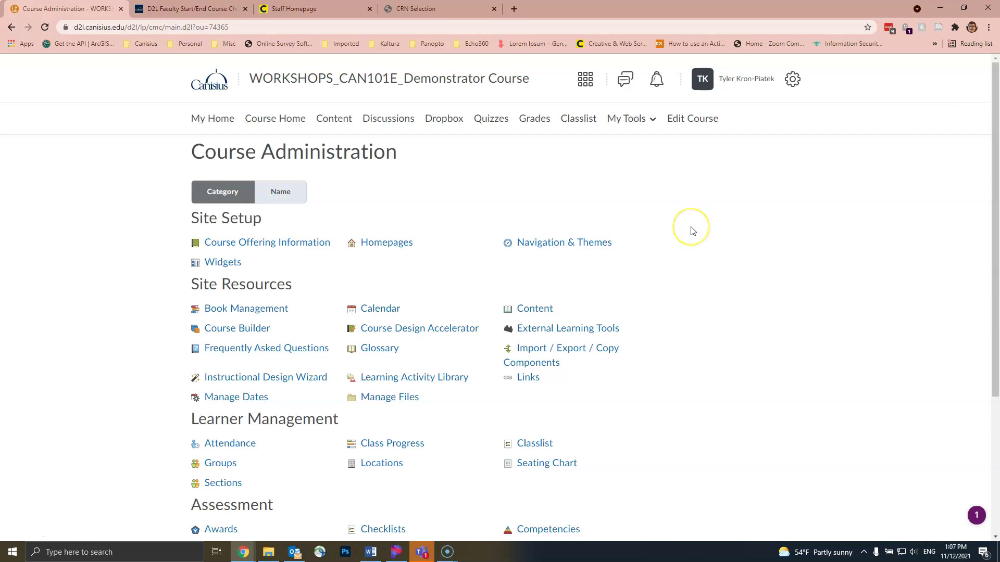
left_click(568, 364)
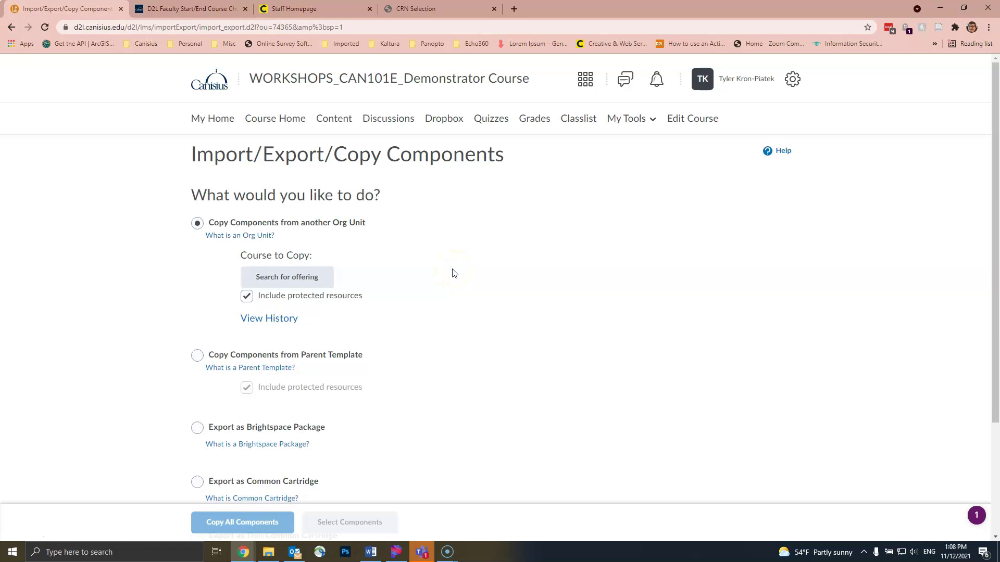
scroll(453, 273, "down", 3)
left_click(214, 279)
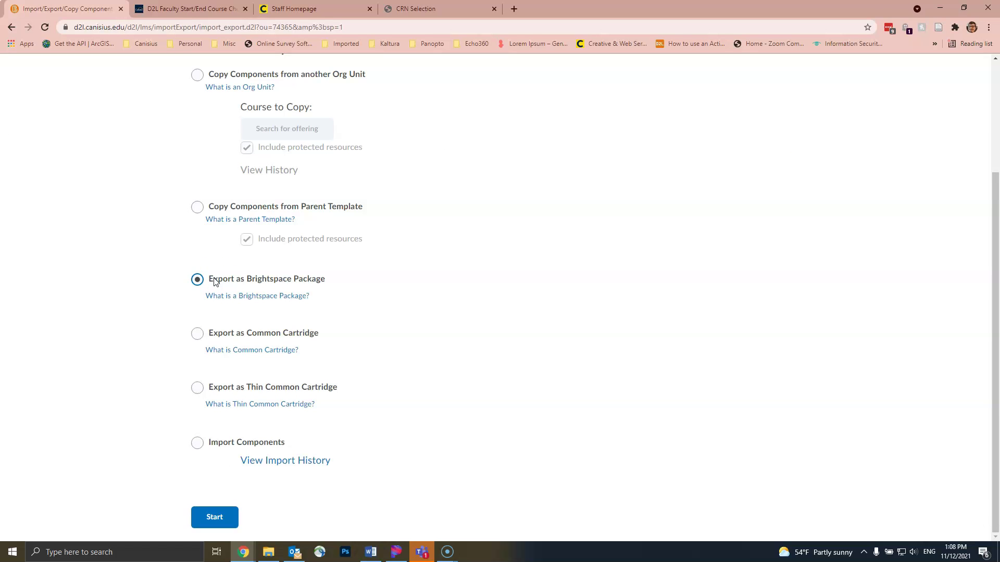
left_click(215, 517)
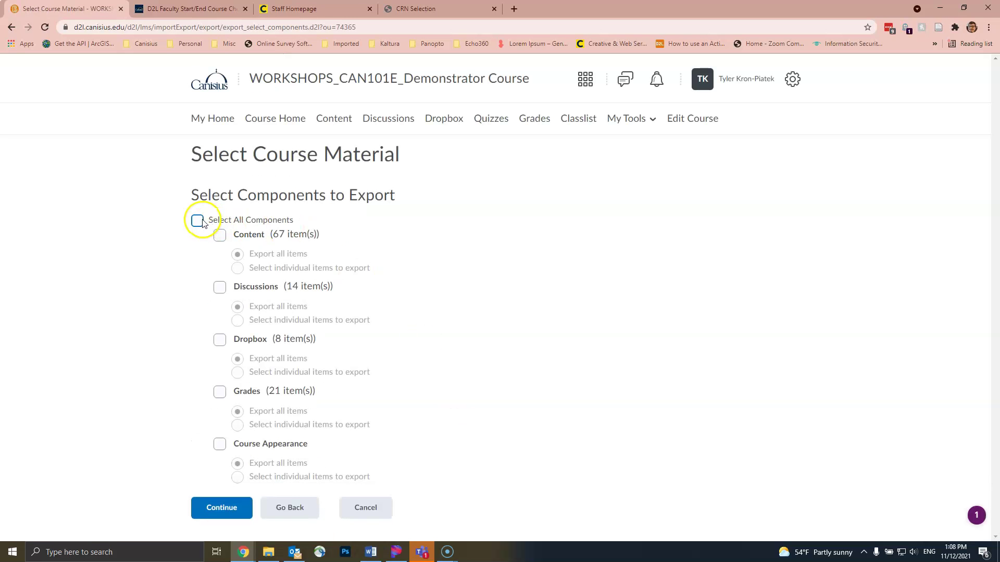
- Export all course components with the course files included in the package, and finish the export wizard
left_click(199, 219)
left_click(222, 508)
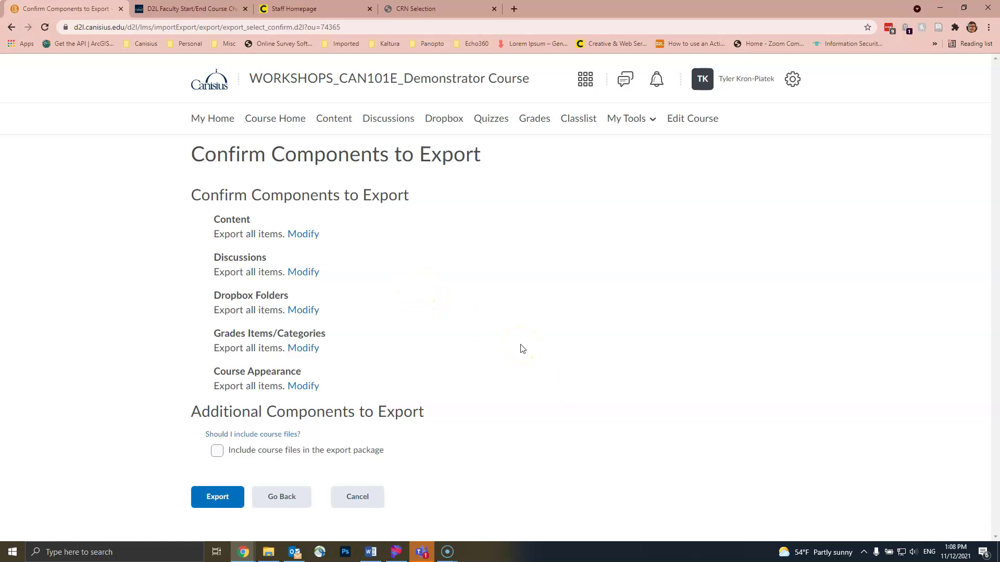
left_click(237, 450)
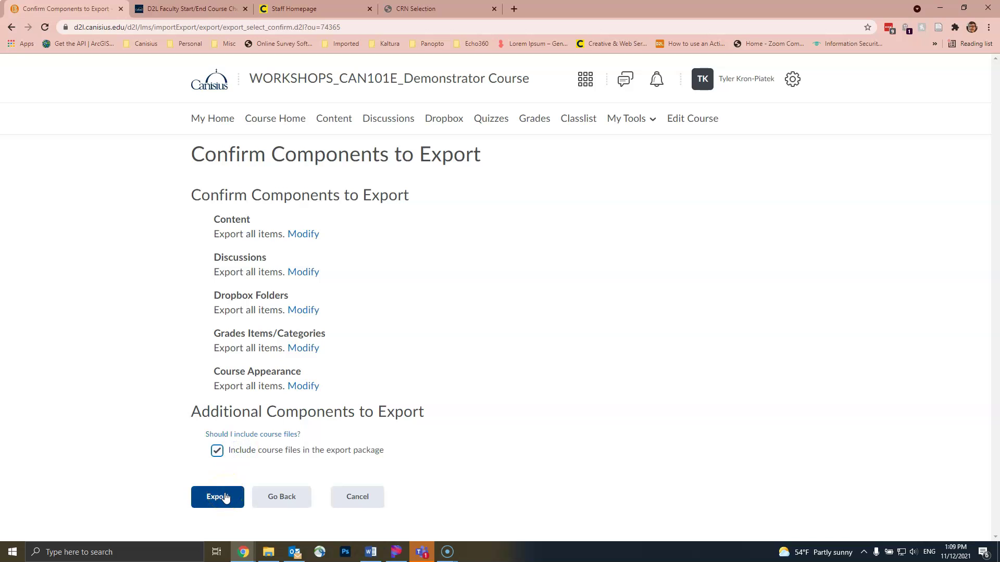
left_click(225, 497)
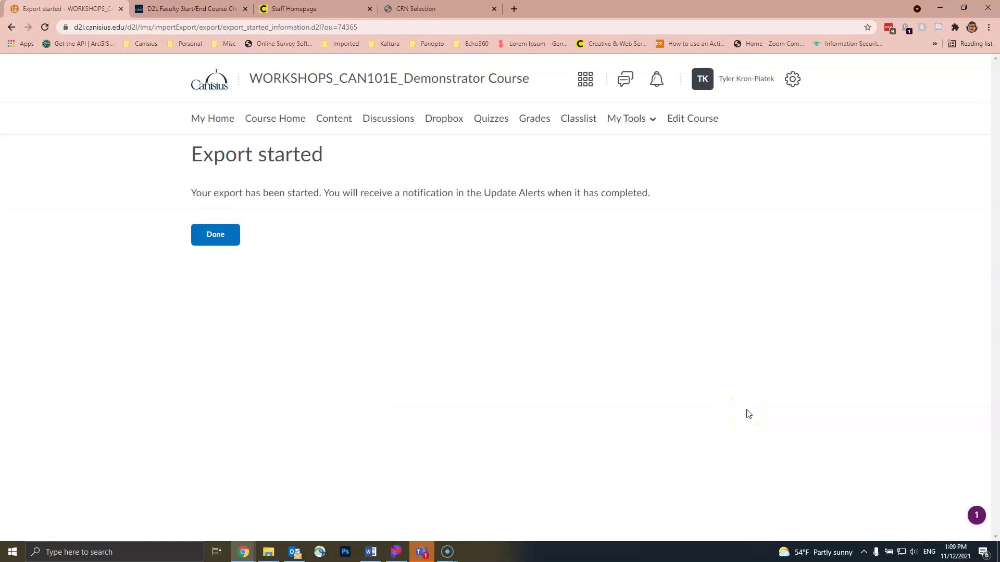
left_click(224, 237)
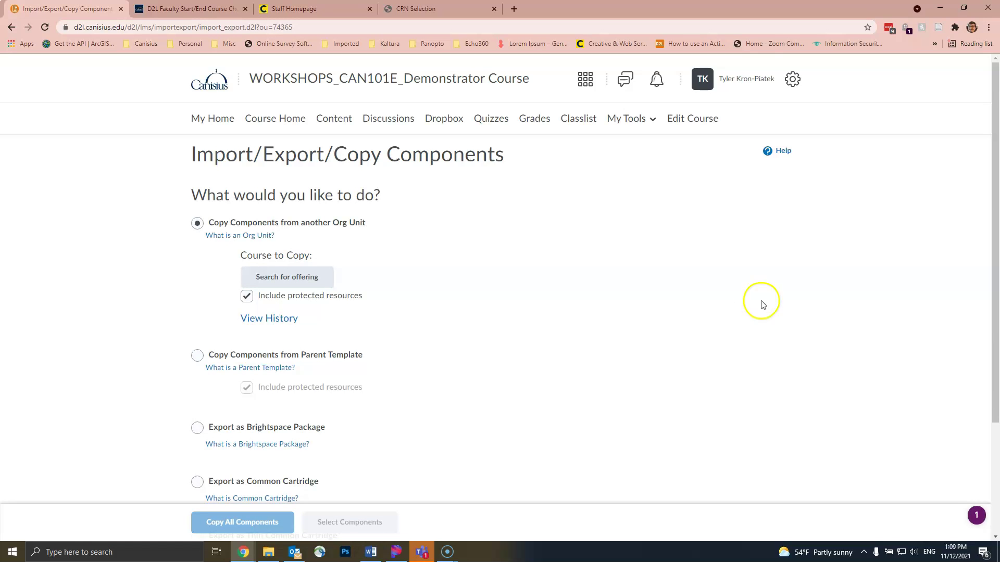
- Open the newest finished export from the course notifications and save its zip package to the desktop
left_click(45, 27)
left_click(656, 83)
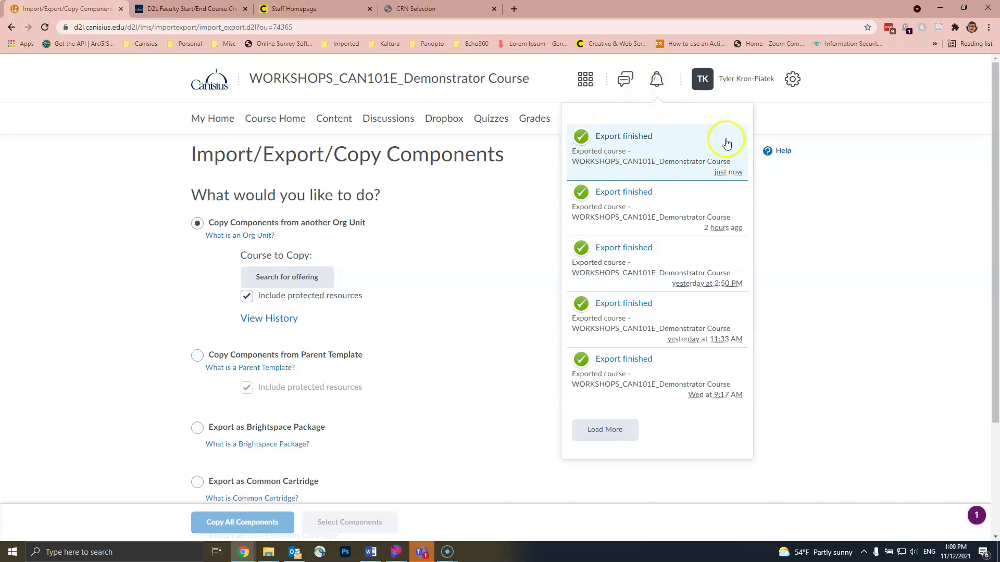
left_click(686, 137)
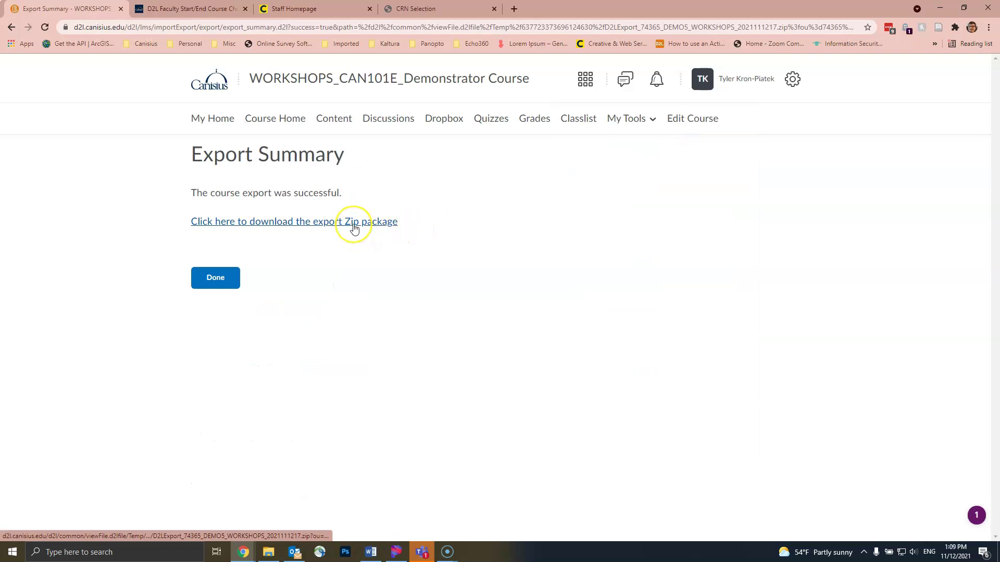
left_click(355, 224)
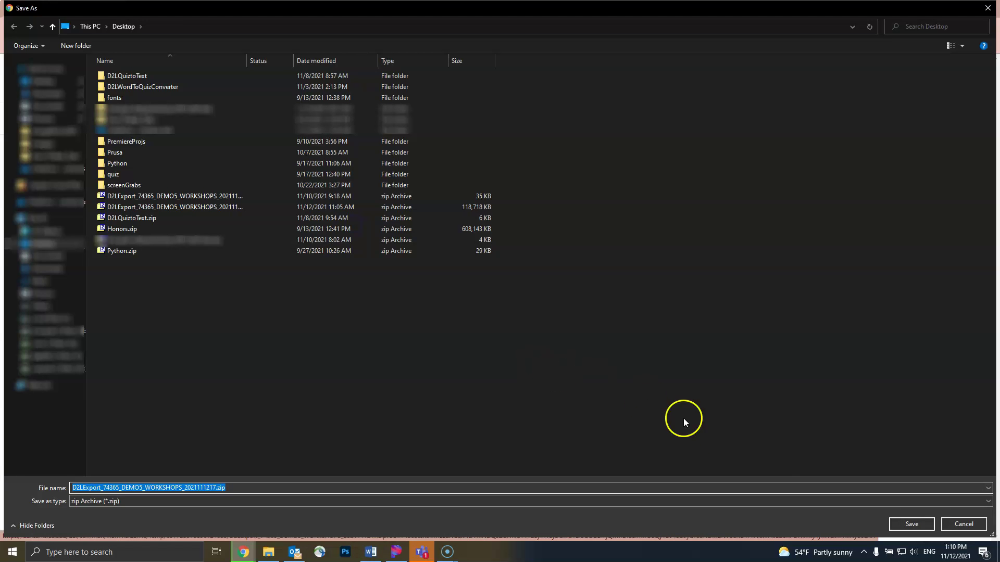
left_click(911, 524)
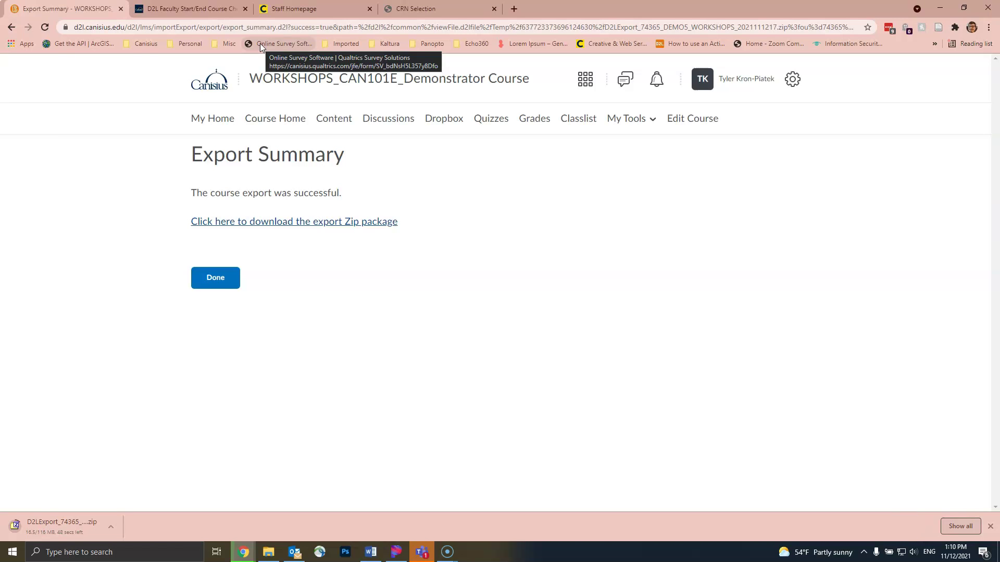
- Return to the course checklist and mark the End items on archiving the course, copying course content and informing the bookstore as done
left_click(208, 7)
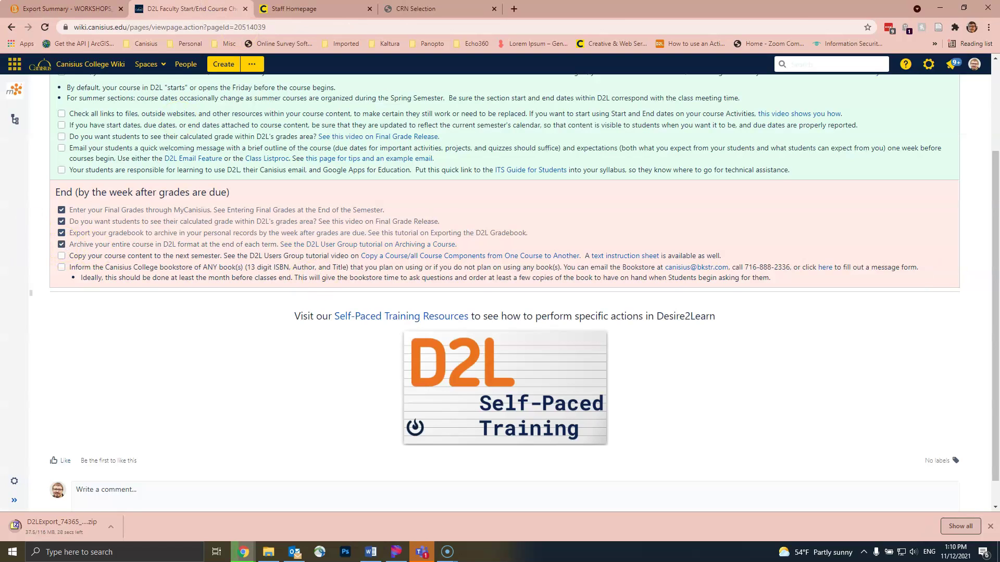
left_click(991, 527)
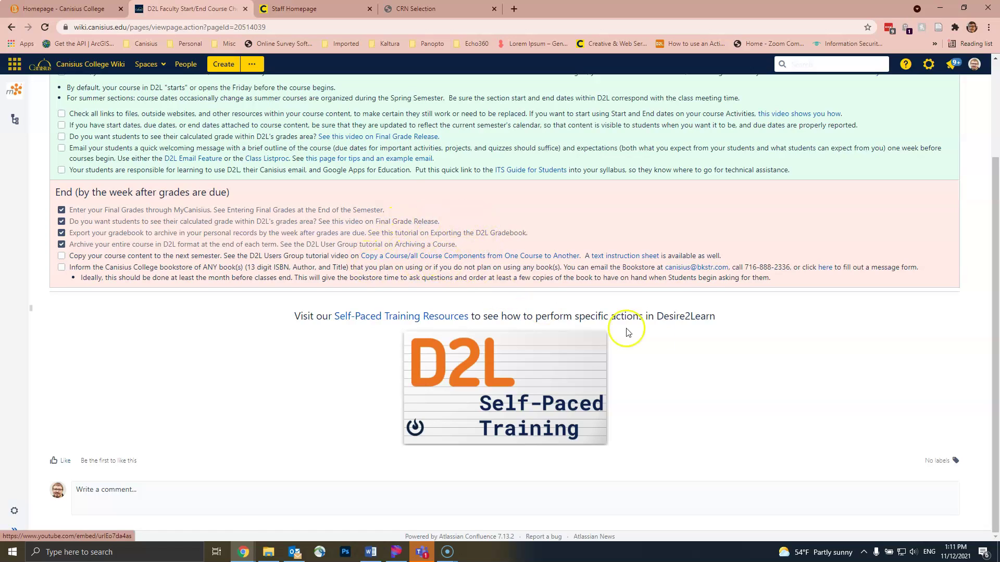
left_click(613, 257)
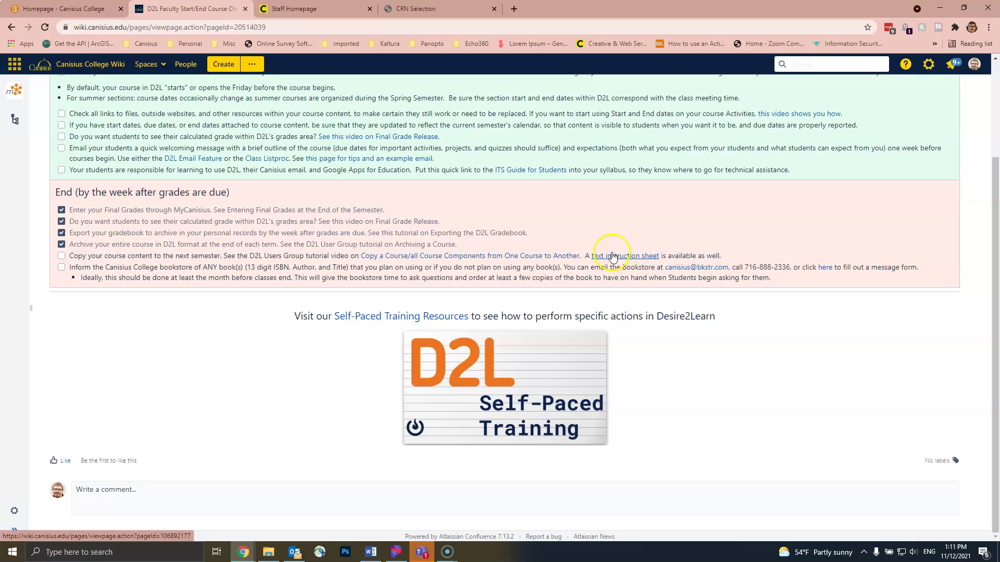
left_click(61, 255)
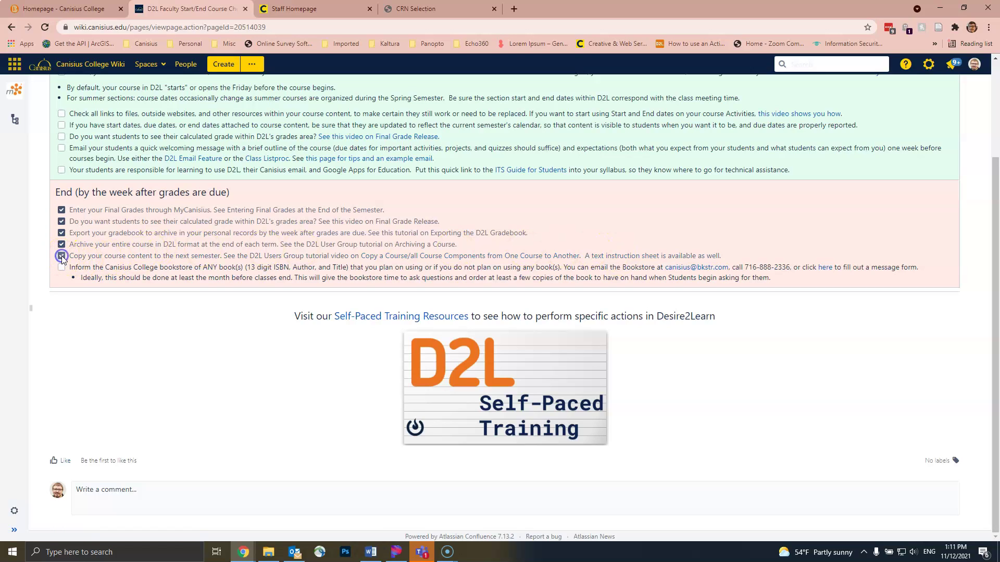
left_click(157, 259)
left_click(61, 267)
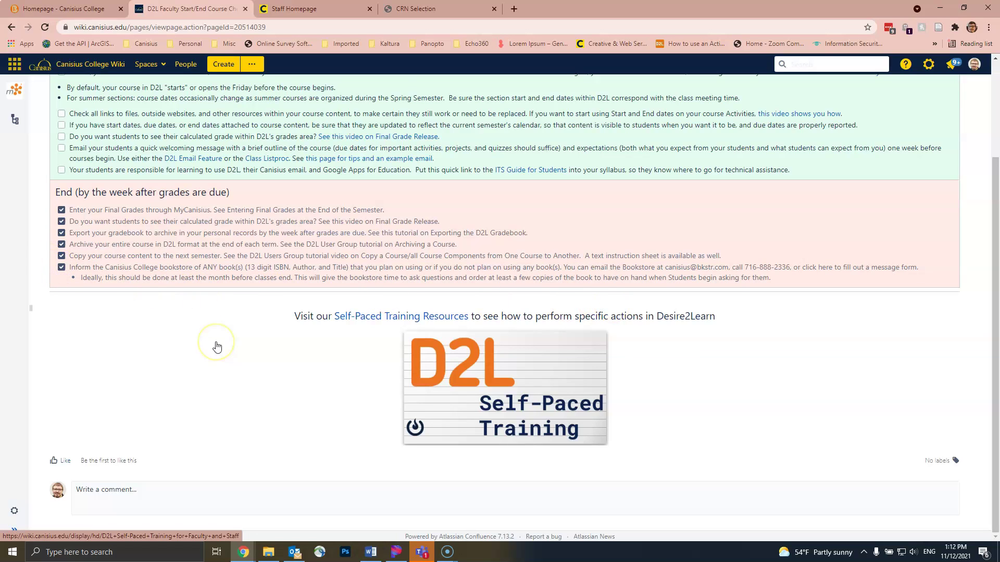